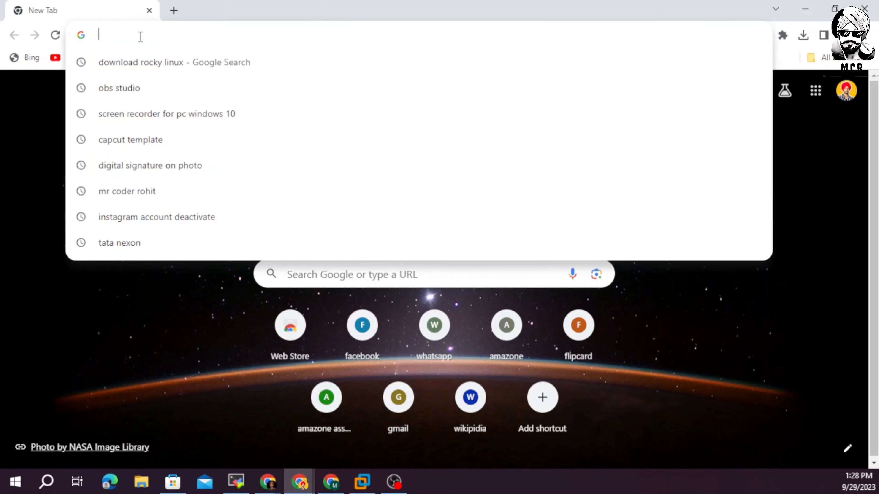
Search the web for the Rocky Linux download and open the official rockylinux.org download page.
text(roky)
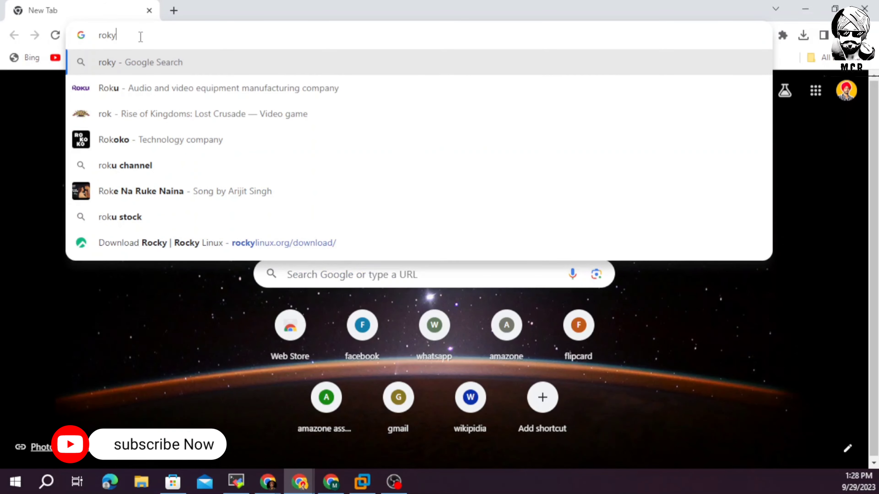
text( li)
text(nux do)
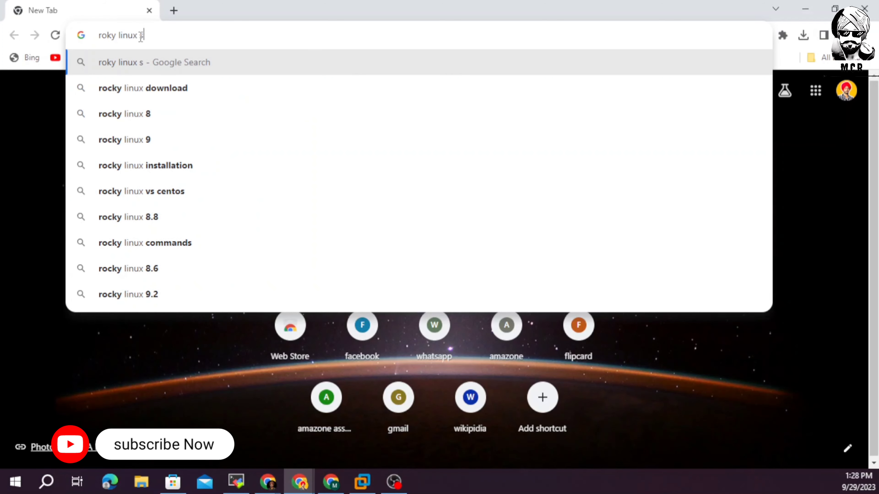
text(nlaod)
key(Return)
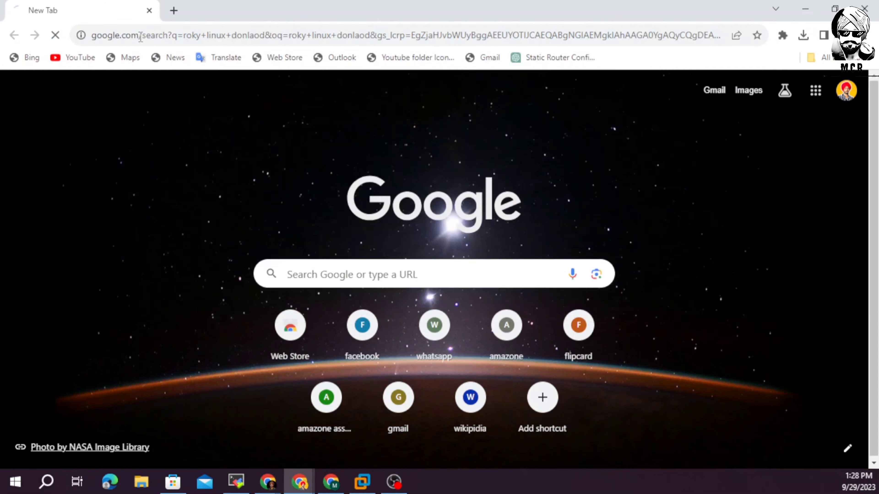
click(180, 282)
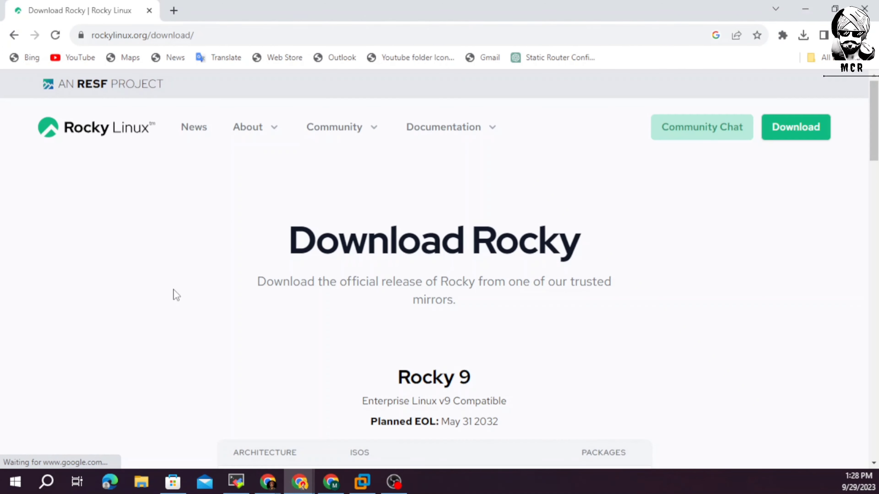
scroll(400, 326, down, 5)
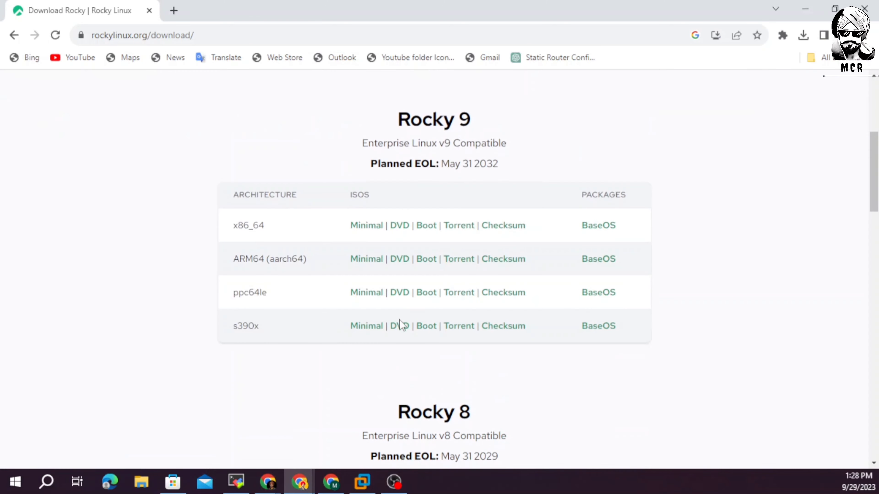
Start the Rocky 9 x86_64 Minimal and DVD ISO downloads, then cancel both.
click(370, 229)
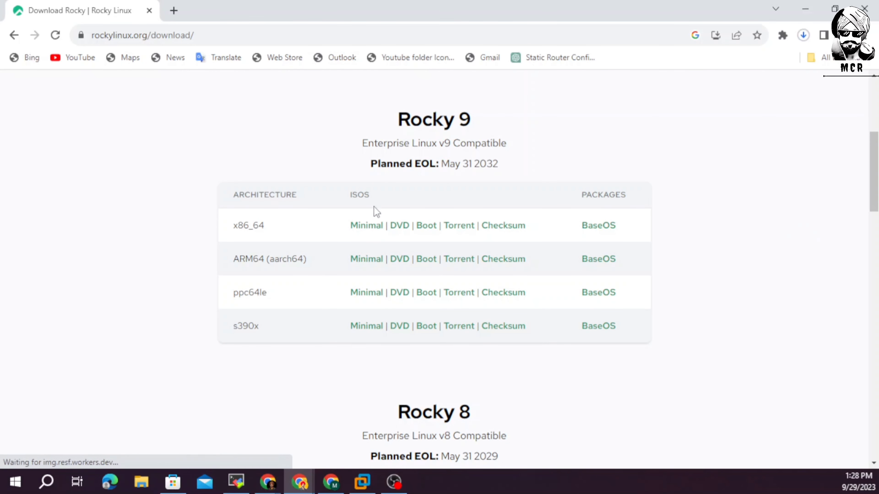
click(804, 35)
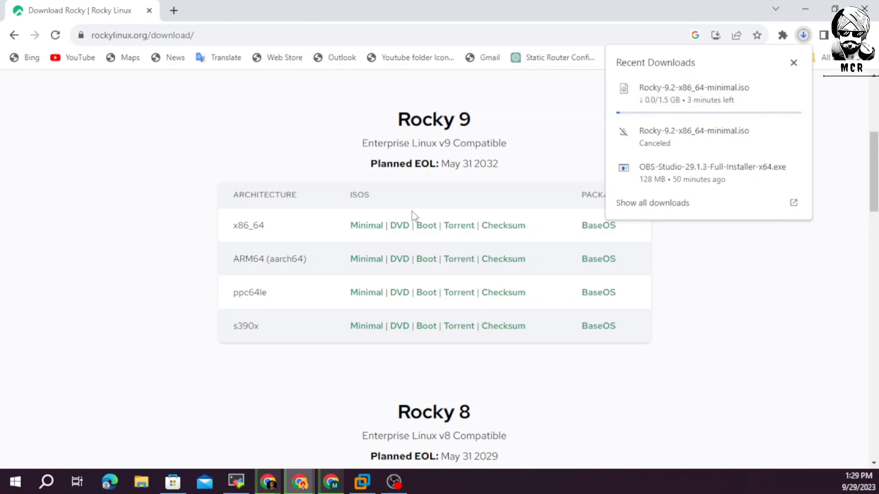
click(401, 229)
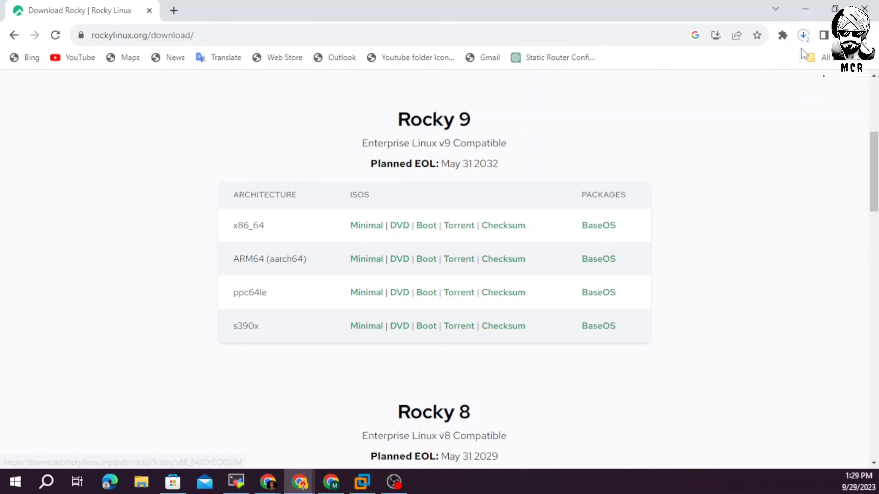
click(804, 35)
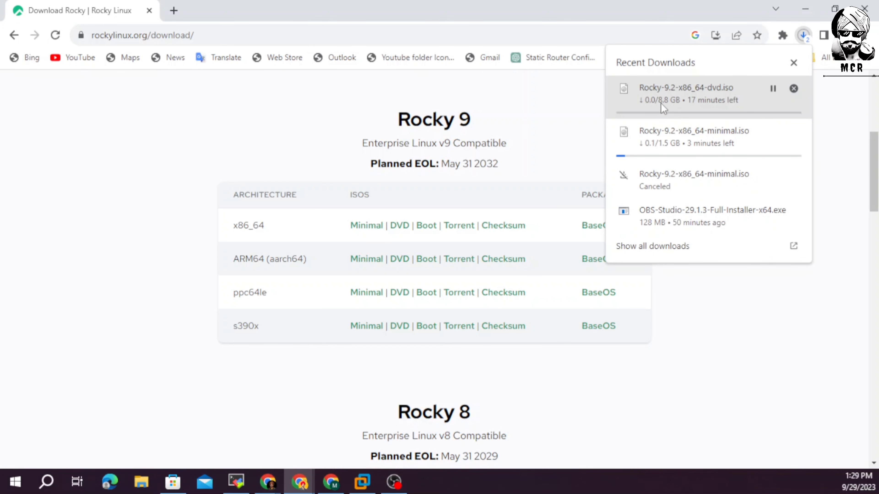
click(793, 89)
click(794, 125)
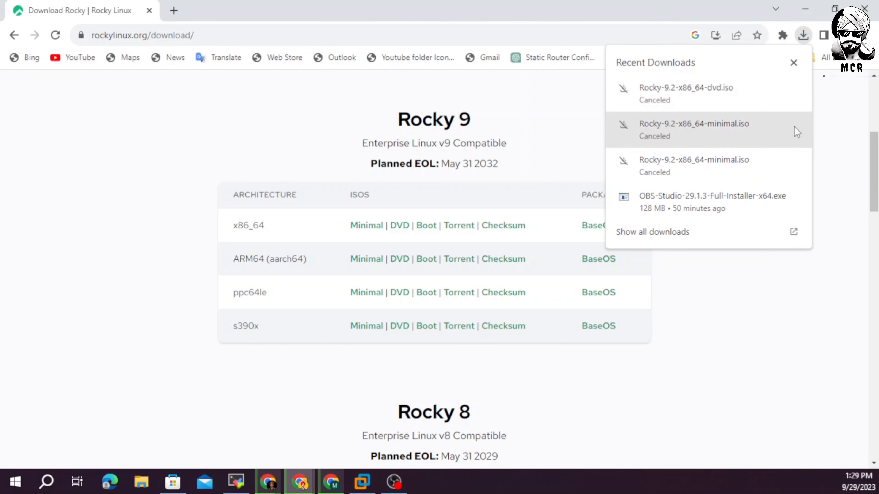
click(177, 204)
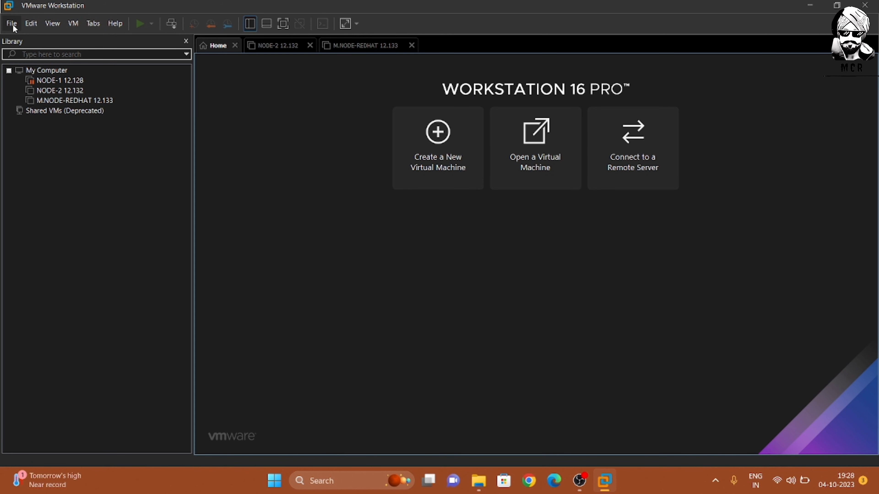
Start a Custom new virtual machine with default compatibility, installing the OS later.
click(12, 23)
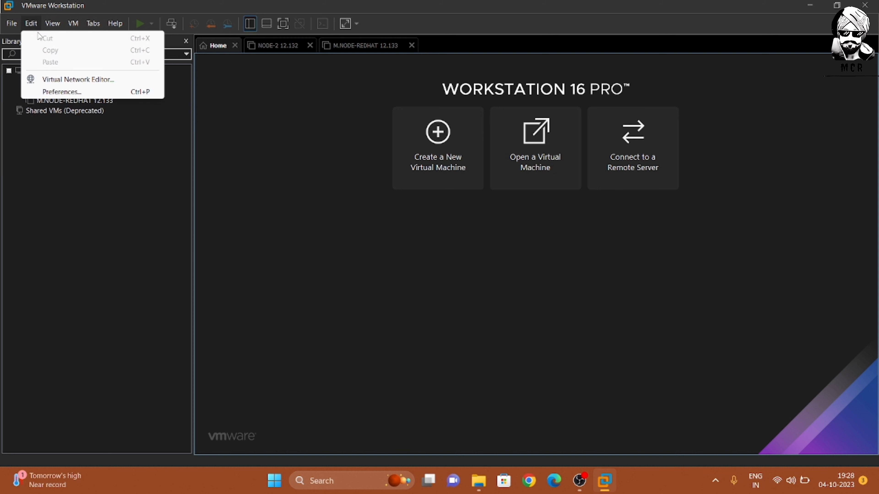
click(32, 41)
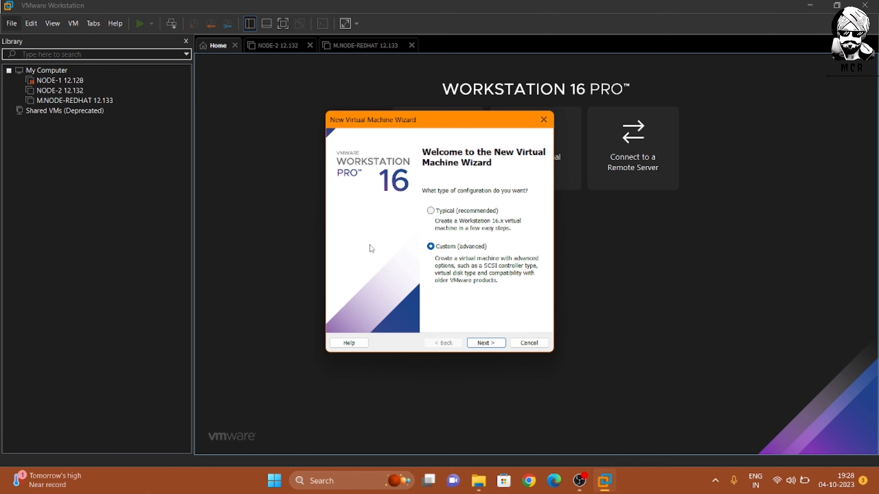
click(486, 342)
click(486, 343)
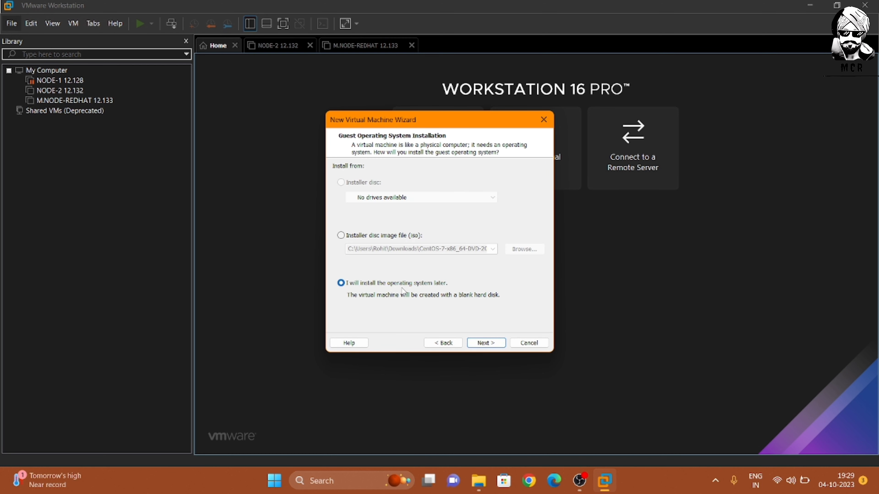
click(476, 342)
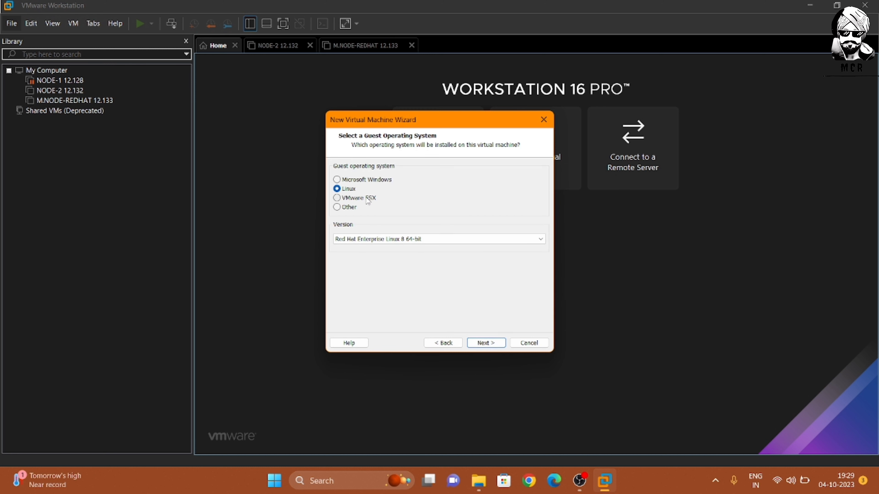
Set the Linux guest version to Red Hat Enterprise Linux 8 64-bit.
click(423, 240)
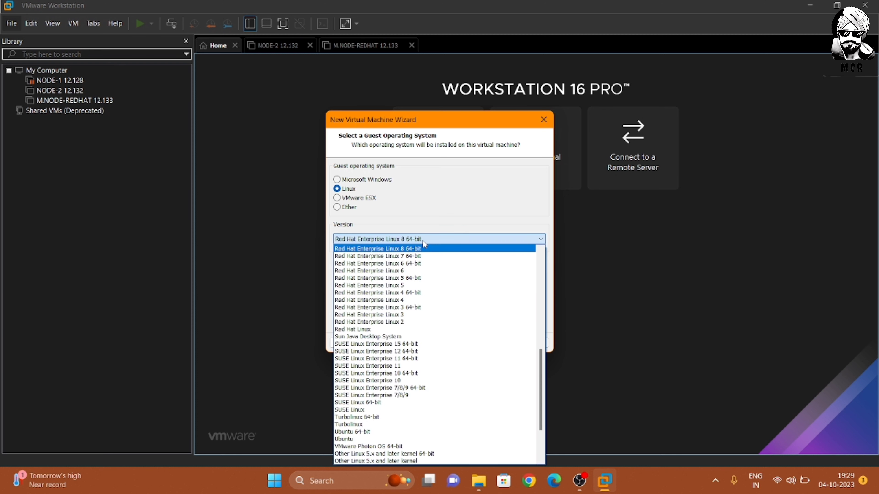
click(425, 257)
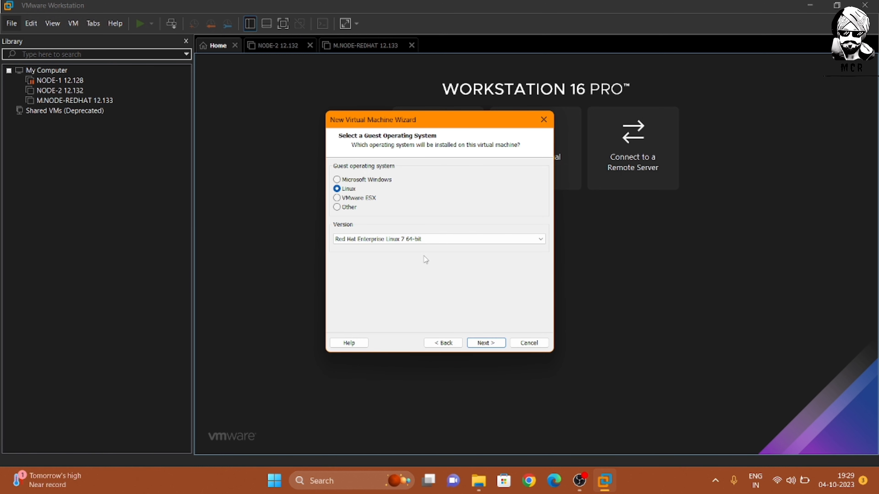
click(433, 239)
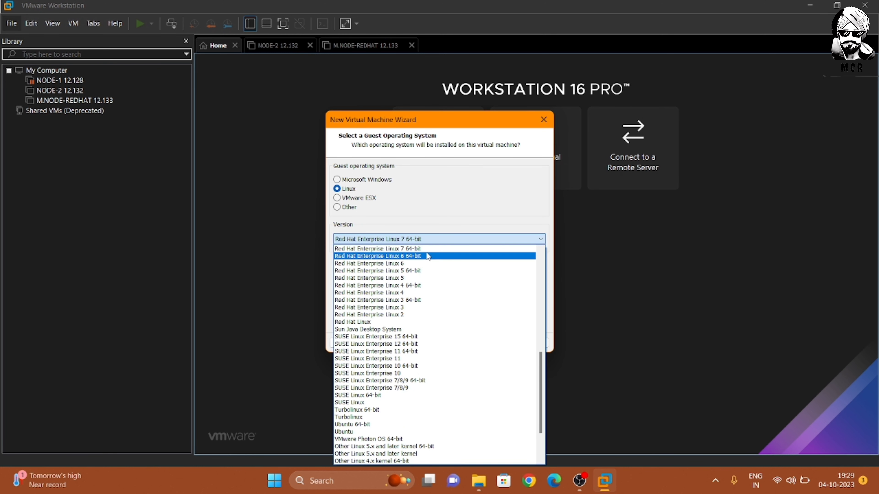
scroll(428, 257, up, 1)
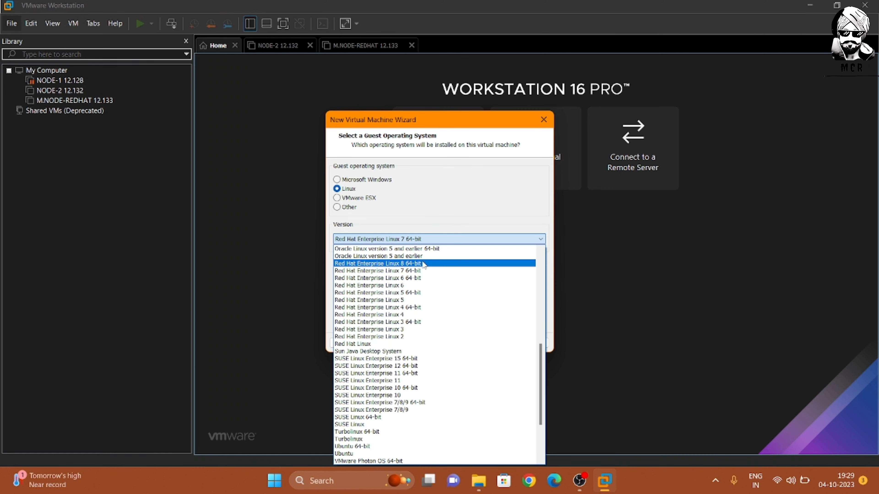
click(423, 264)
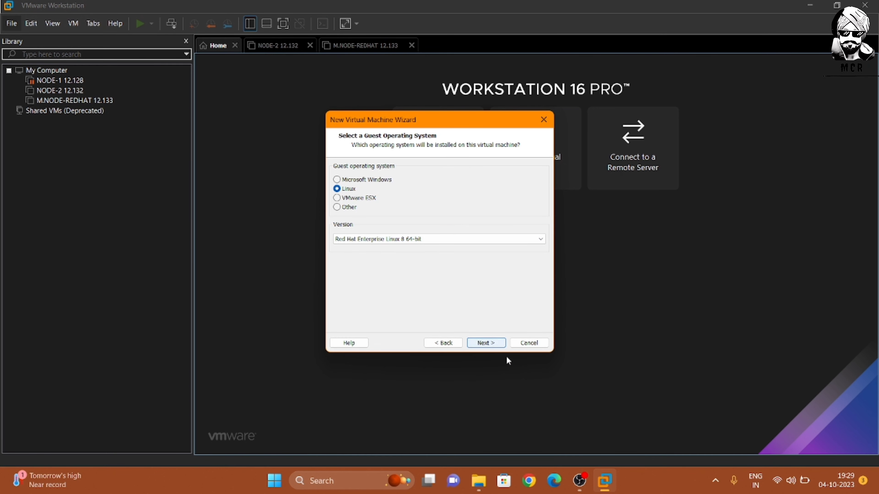
Name the virtual machine FTP SERVER and browse to D:\server-vm as its location.
click(486, 343)
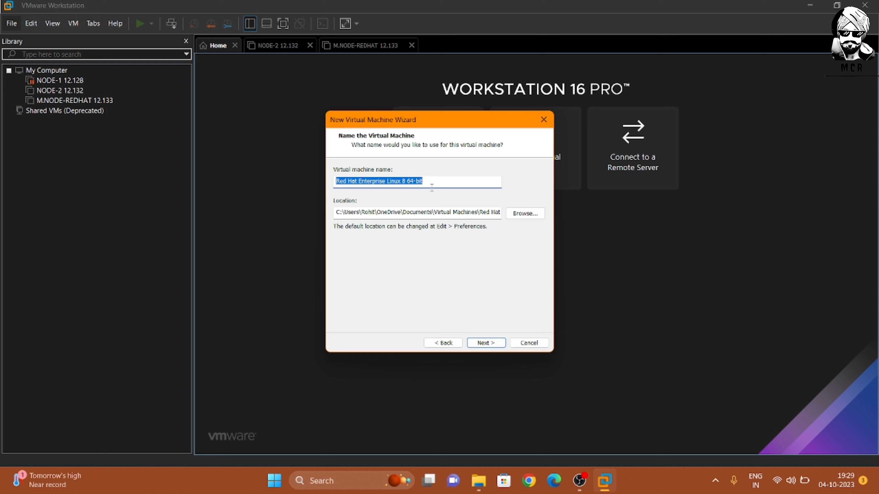
key(BackSpace)
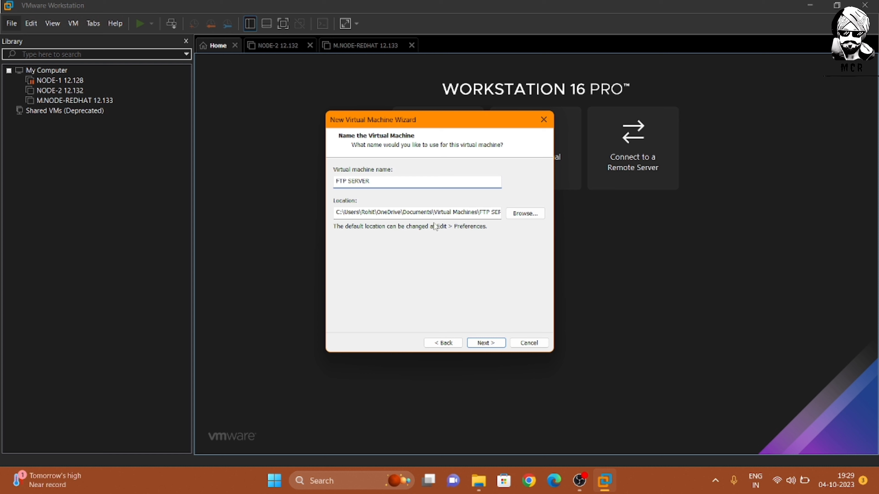
click(533, 219)
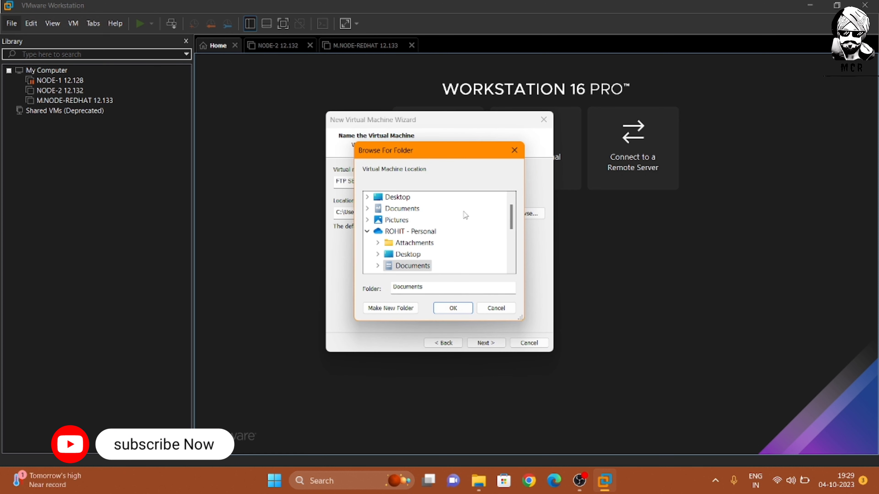
scroll(465, 215, down, 2)
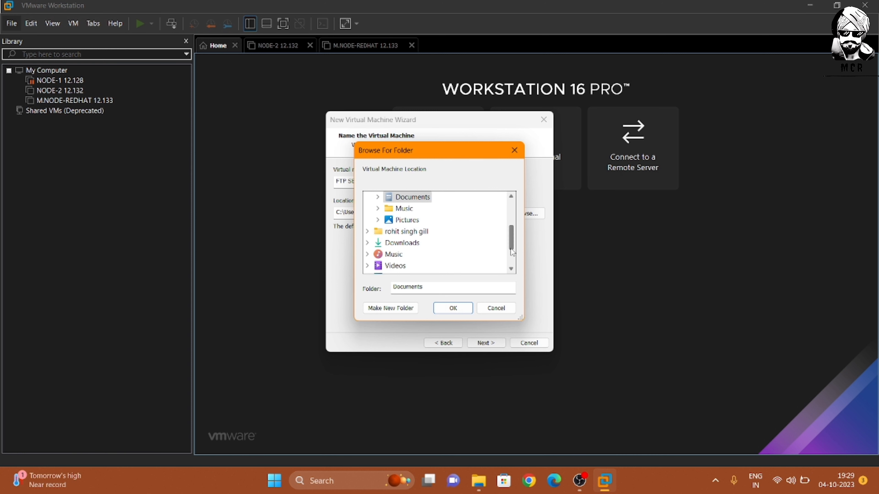
drag(511, 249, 503, 283)
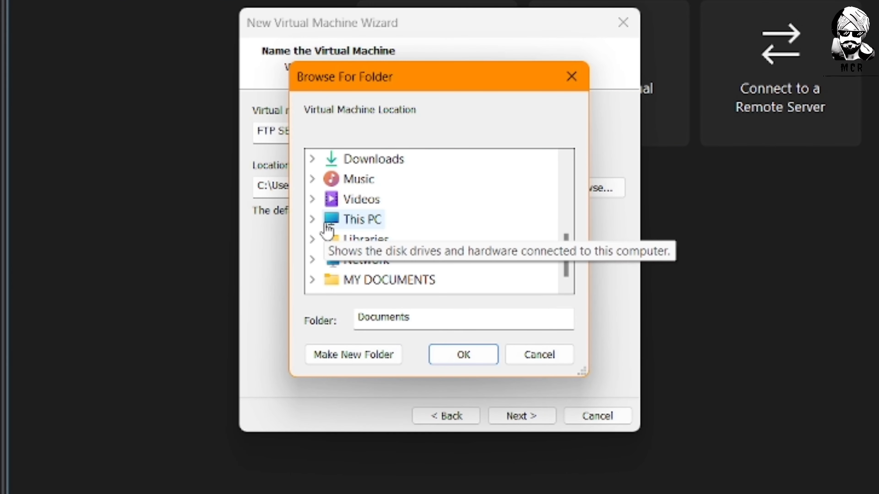
click(311, 222)
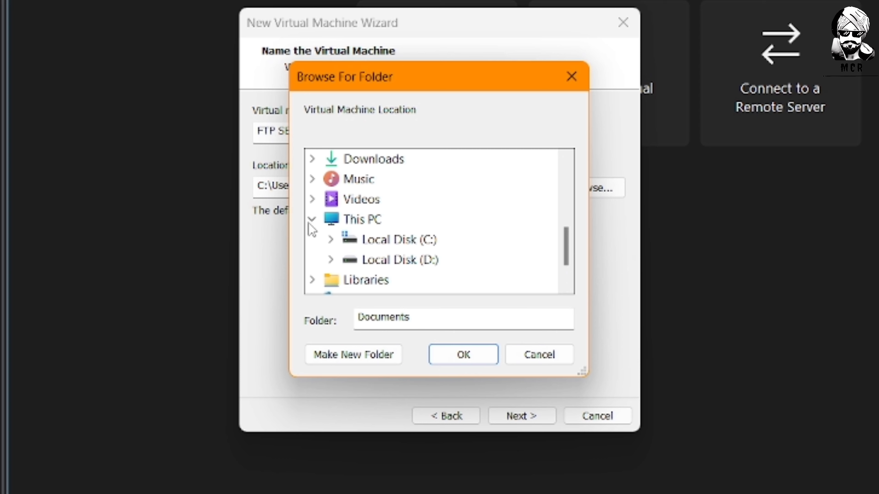
double_click(408, 262)
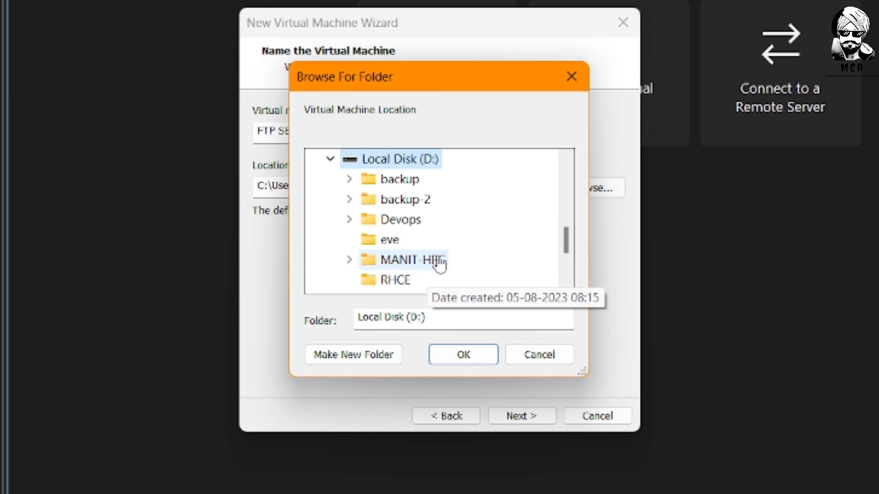
scroll(439, 264, down, 2)
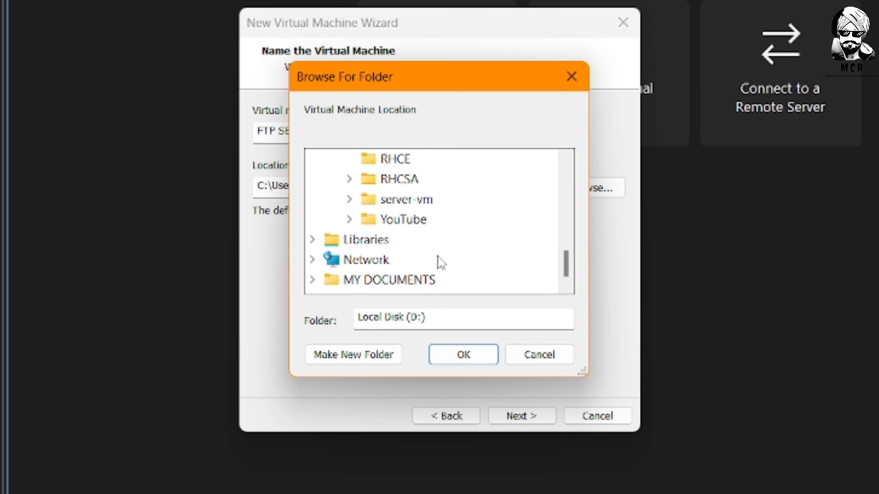
double_click(420, 200)
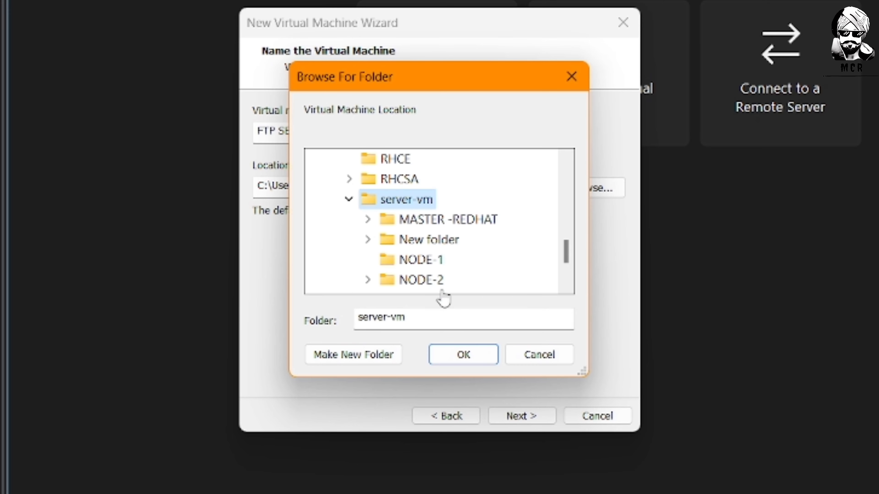
click(457, 355)
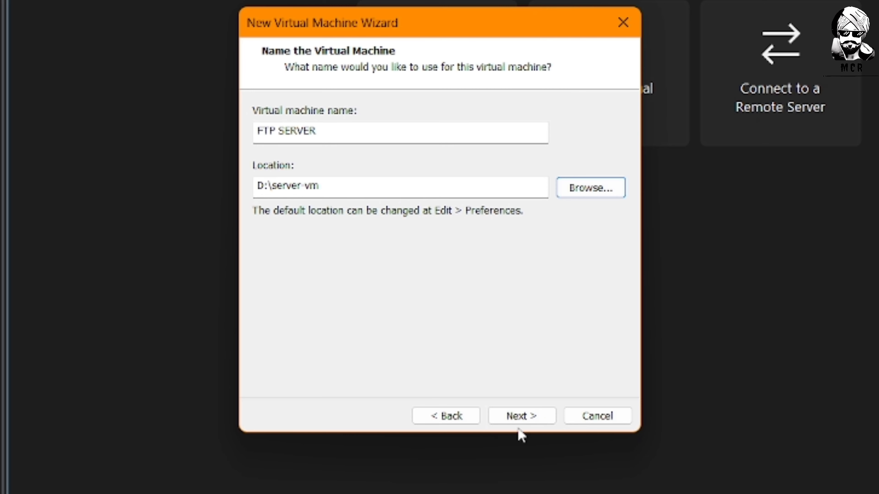
Change the location to a new folder, New folder (2), created inside D:\server-vm.
click(523, 421)
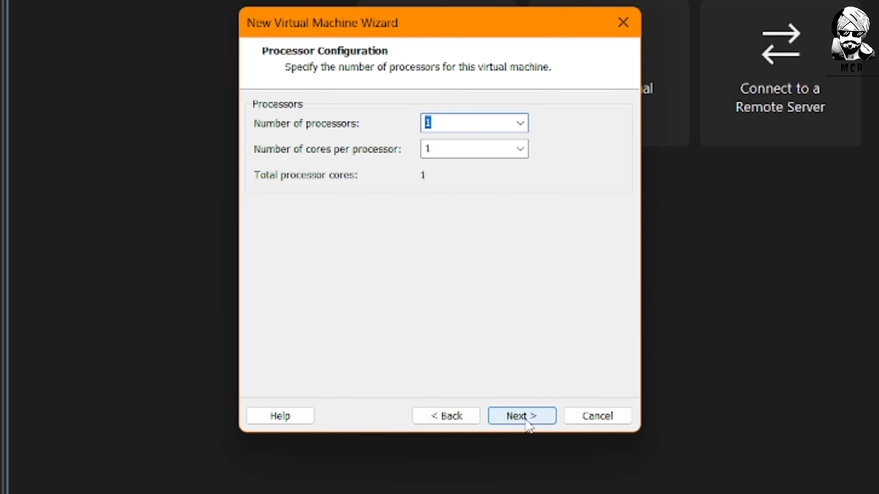
click(455, 416)
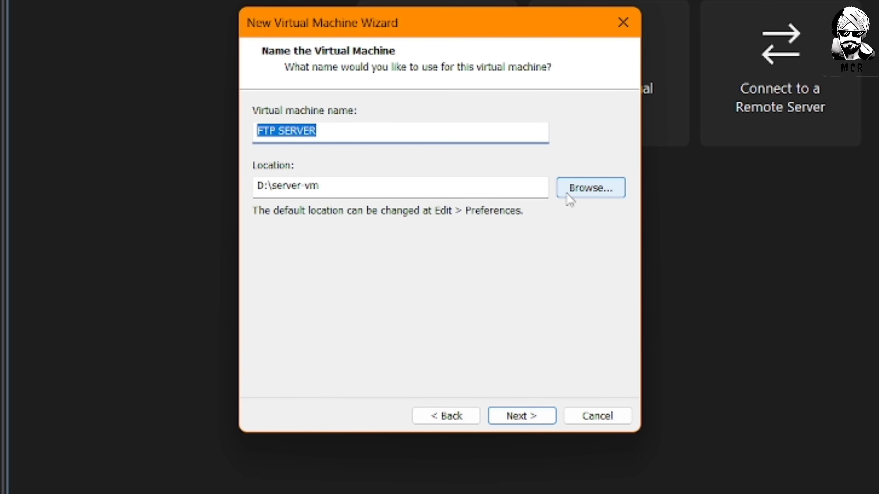
click(582, 191)
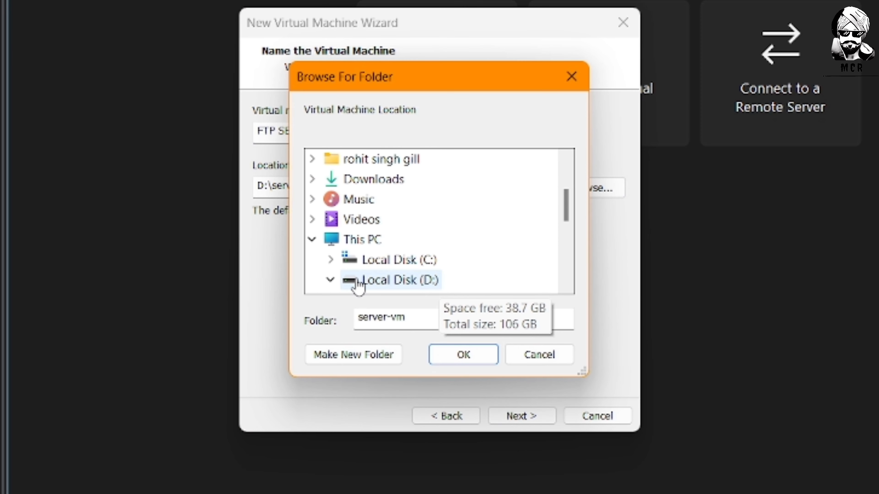
click(334, 278)
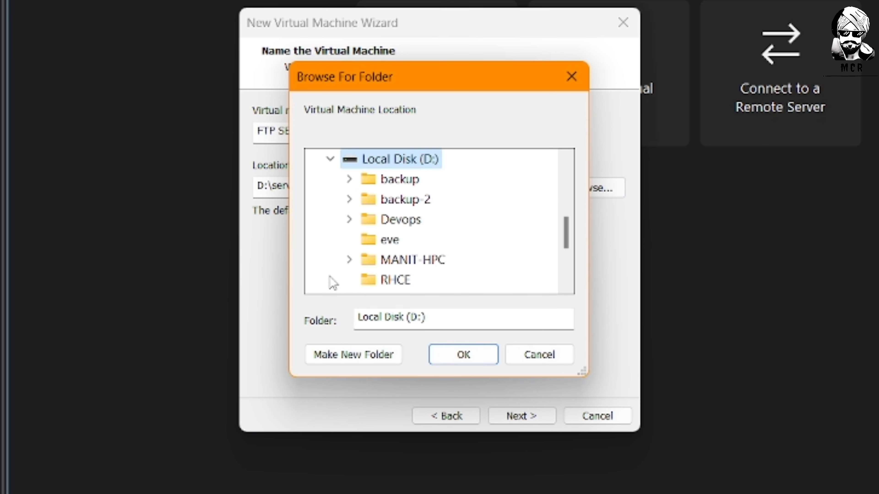
scroll(398, 284, down, 2)
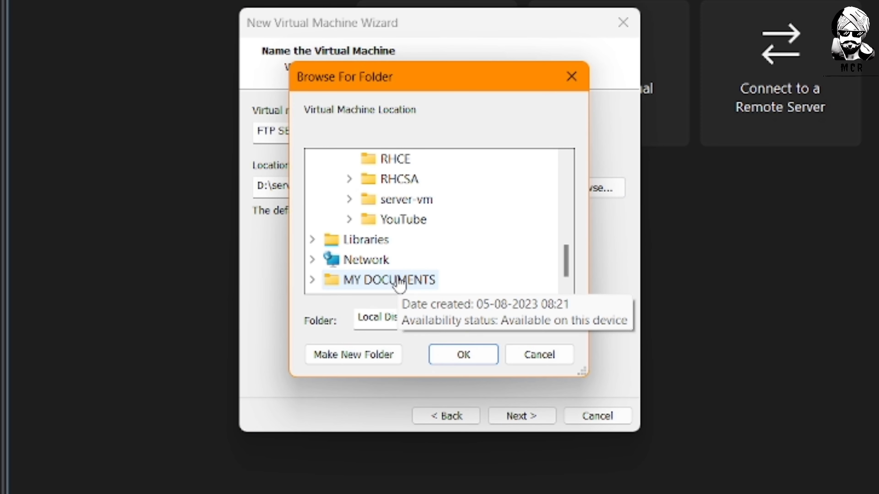
click(411, 203)
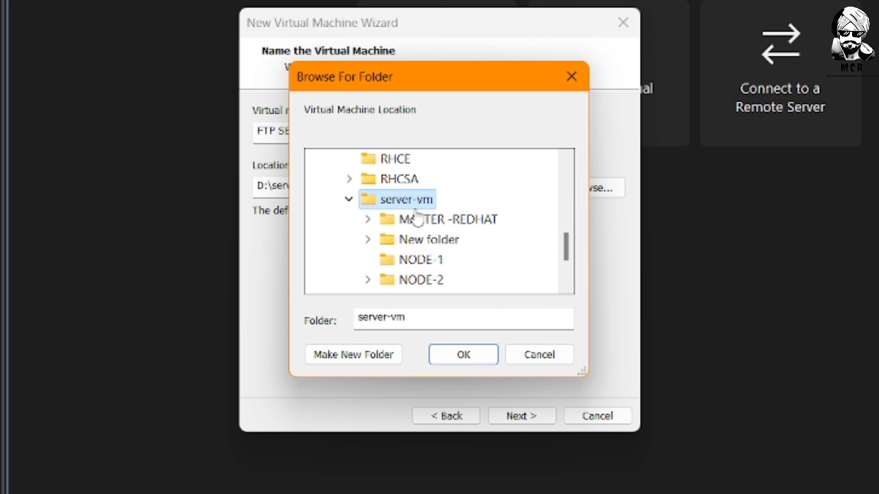
click(379, 363)
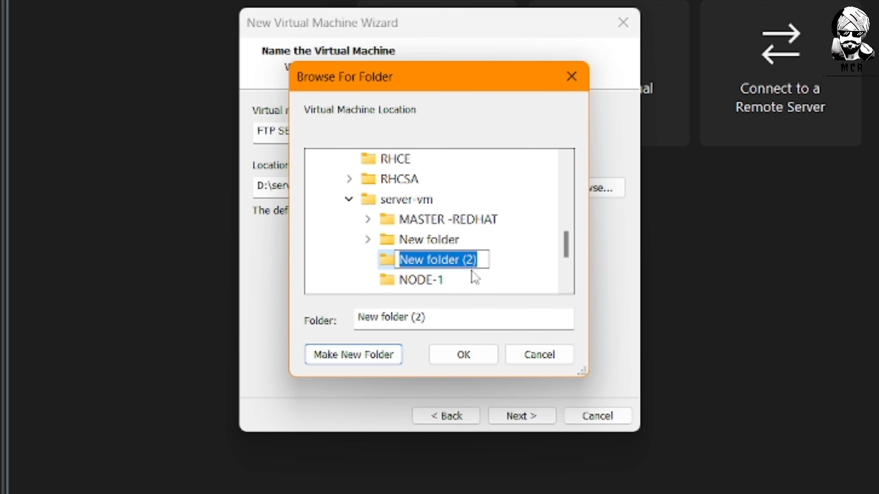
click(499, 269)
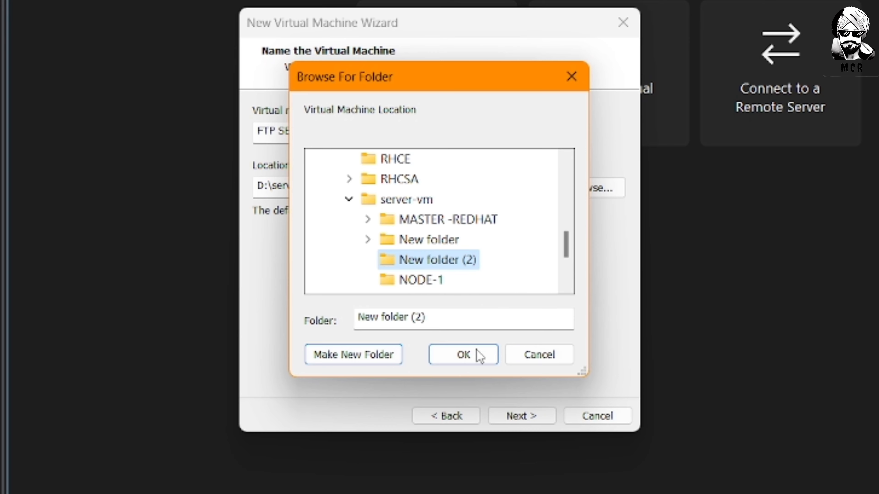
click(478, 358)
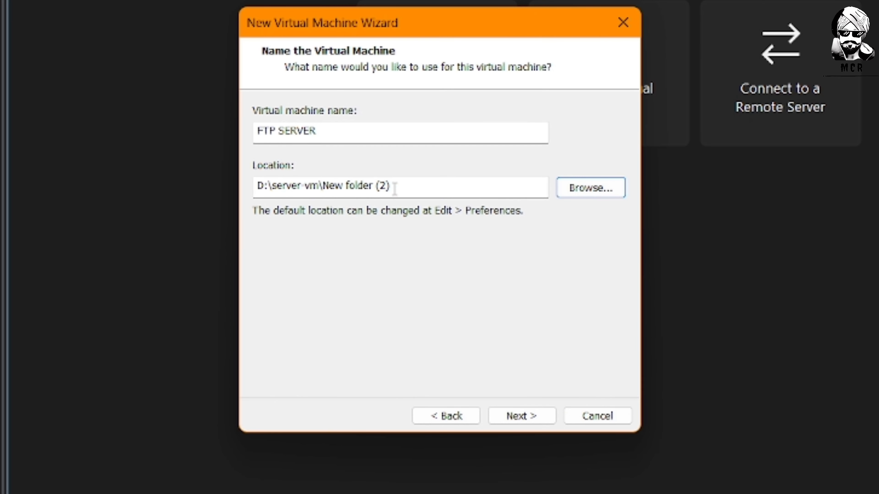
click(523, 416)
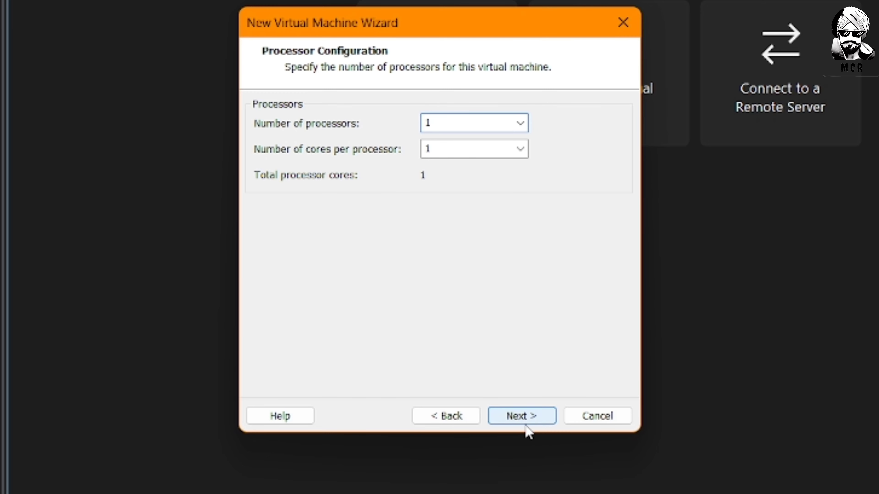
Keep 1 processor, 2048 MB memory, NAT, a new 20 GB NVMe split disk, and FTP SERVER.vmdk.
click(523, 418)
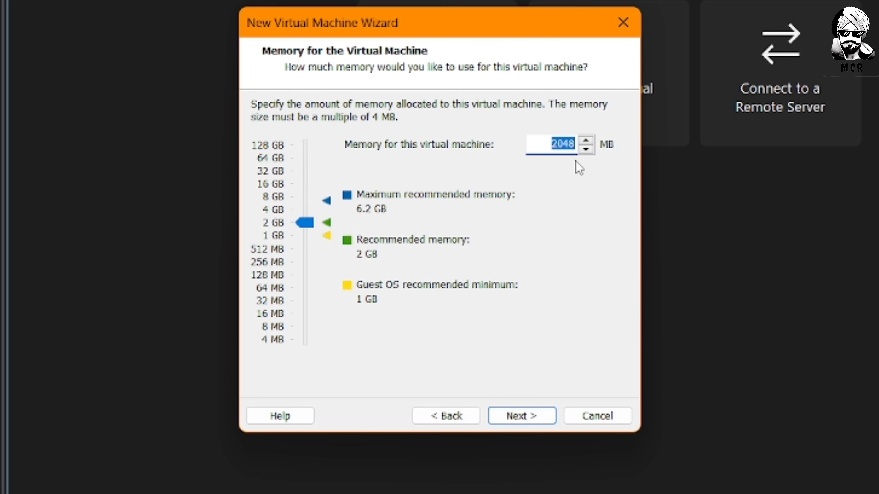
click(521, 416)
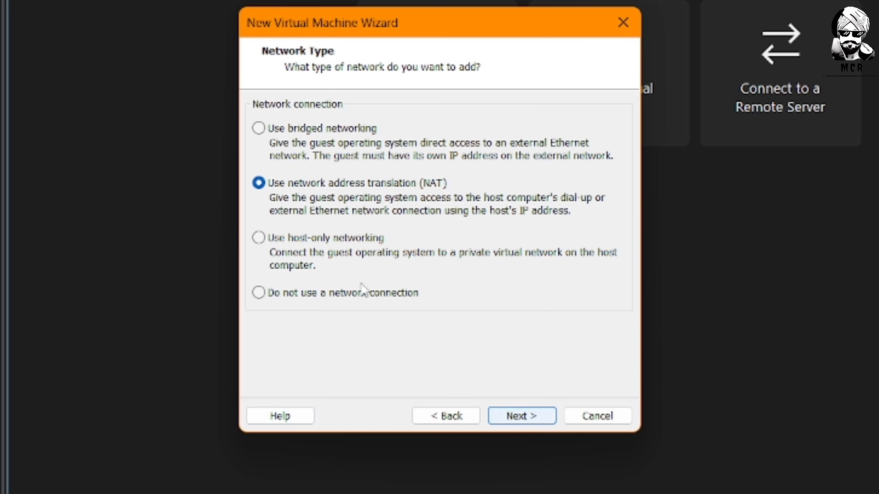
click(548, 417)
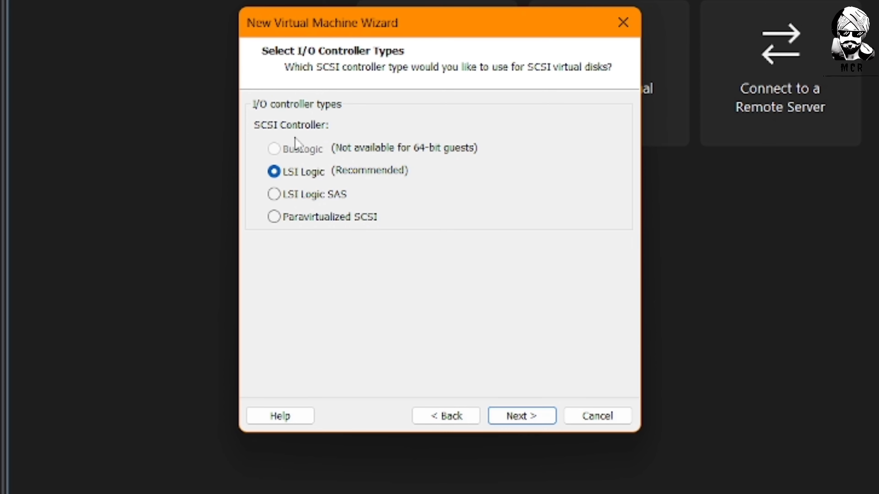
click(519, 416)
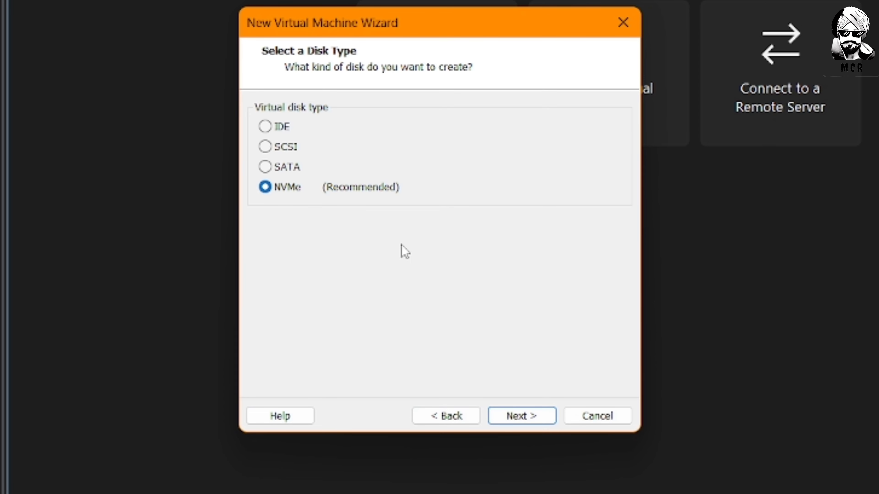
click(527, 418)
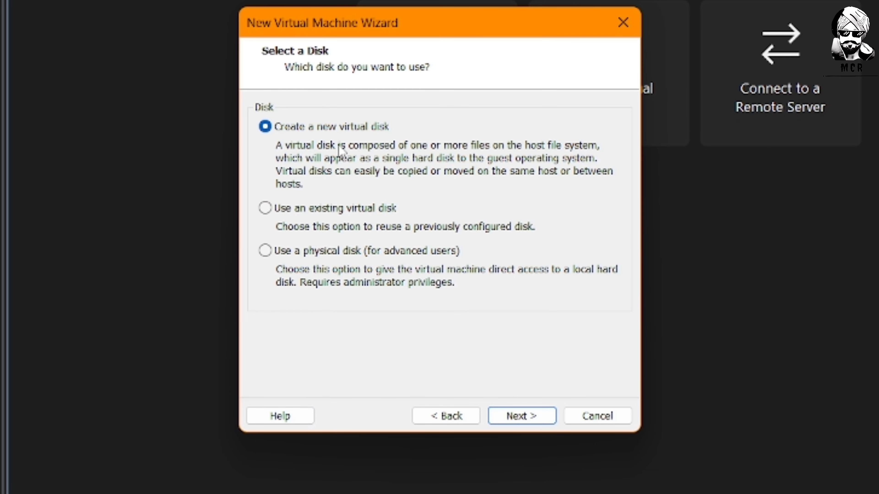
click(540, 417)
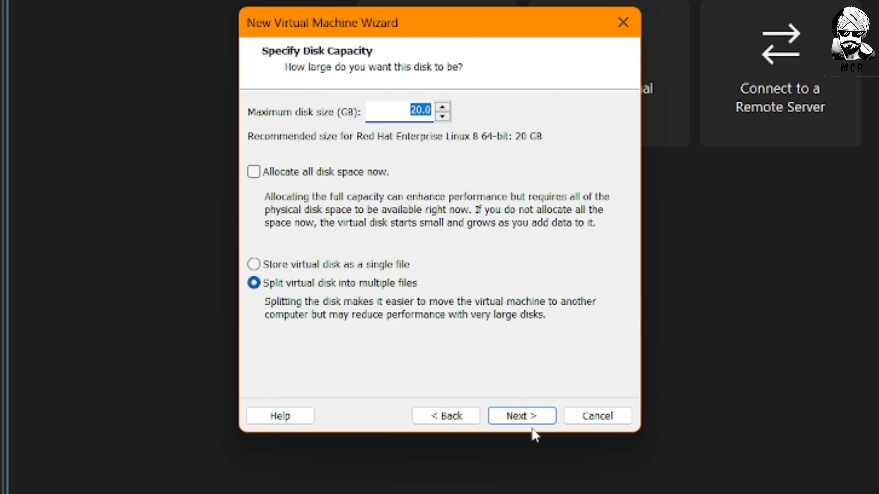
click(530, 416)
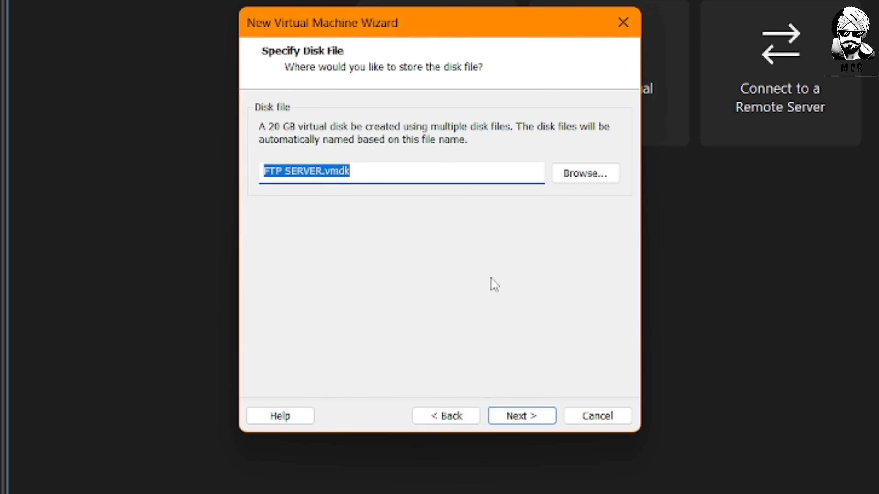
click(533, 416)
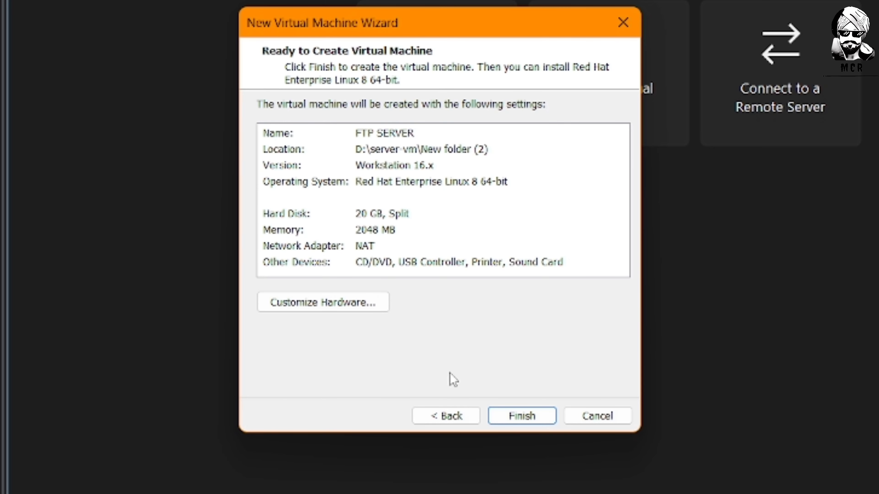
Finish creating FTP SERVER and show its CD/DVD (SATA) settings.
click(522, 416)
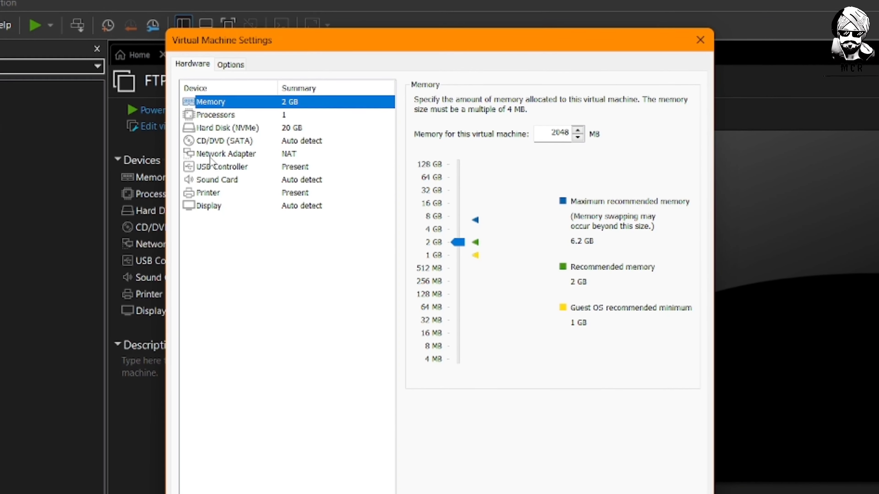
click(266, 137)
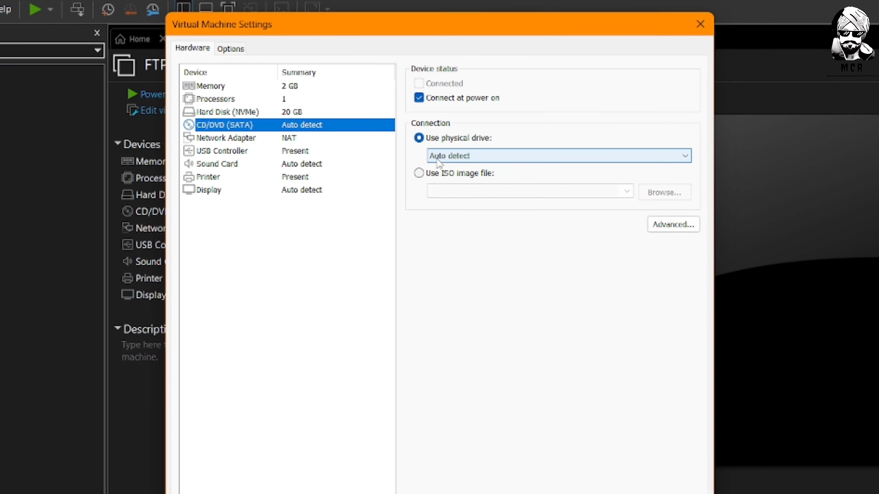
Load the CentOS-7-x86_64-DVD-2009 ISO from Downloads into the CD/DVD drive and save the settings.
click(474, 170)
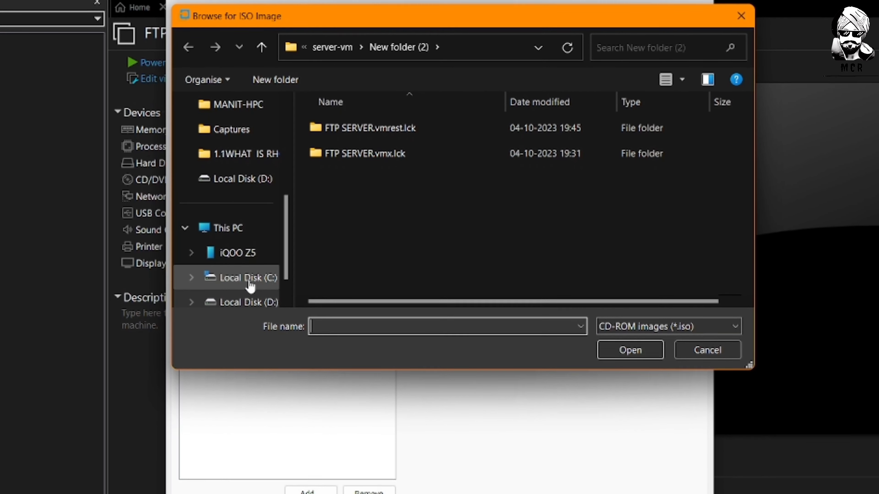
click(249, 305)
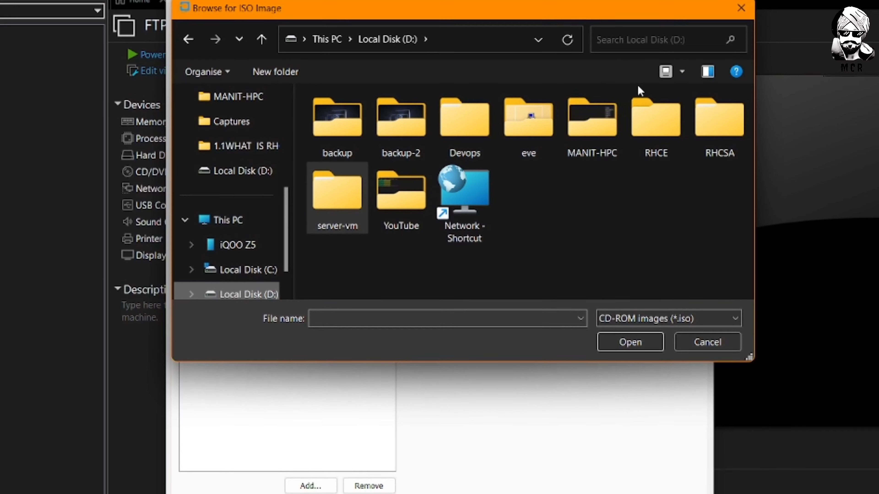
scroll(232, 135, up, 5)
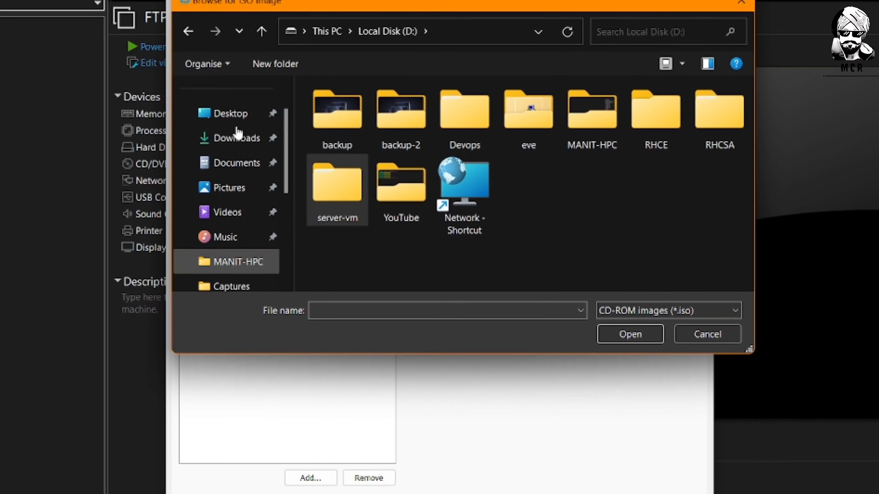
click(236, 134)
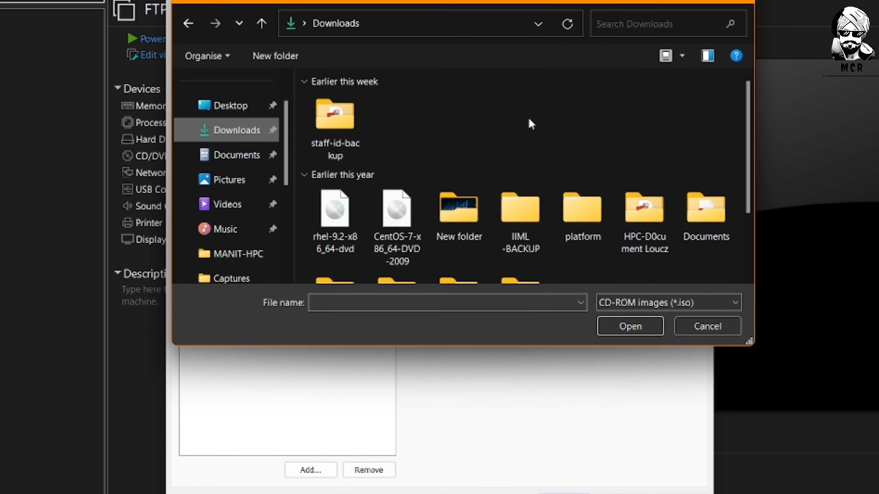
click(361, 215)
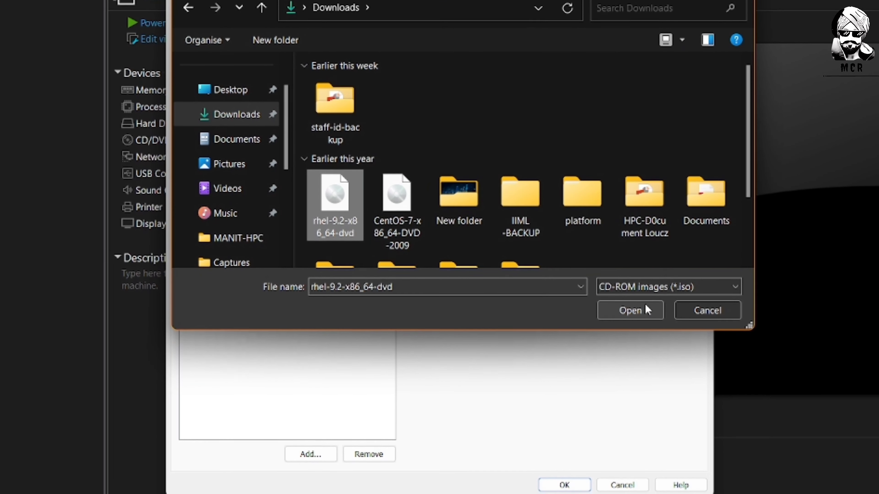
click(381, 206)
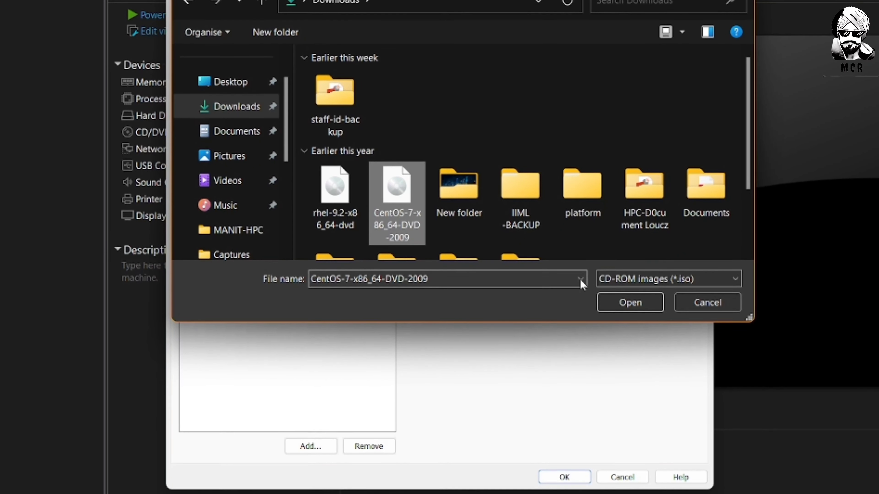
click(621, 303)
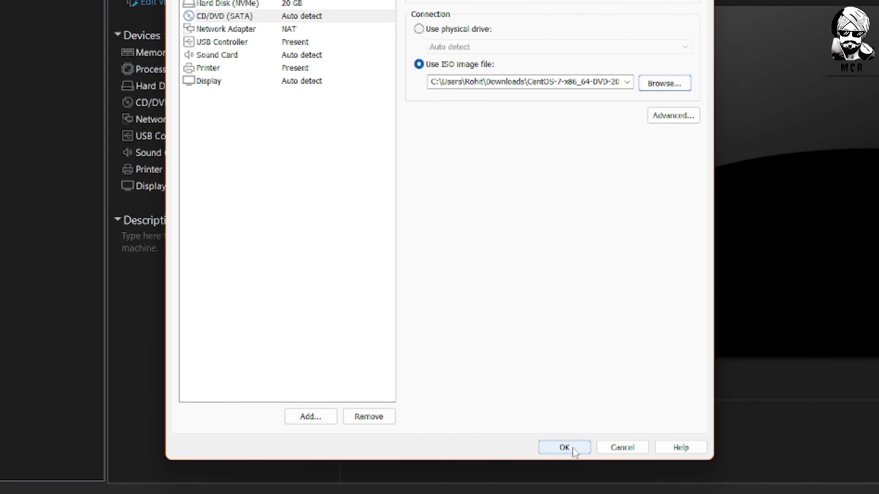
click(571, 448)
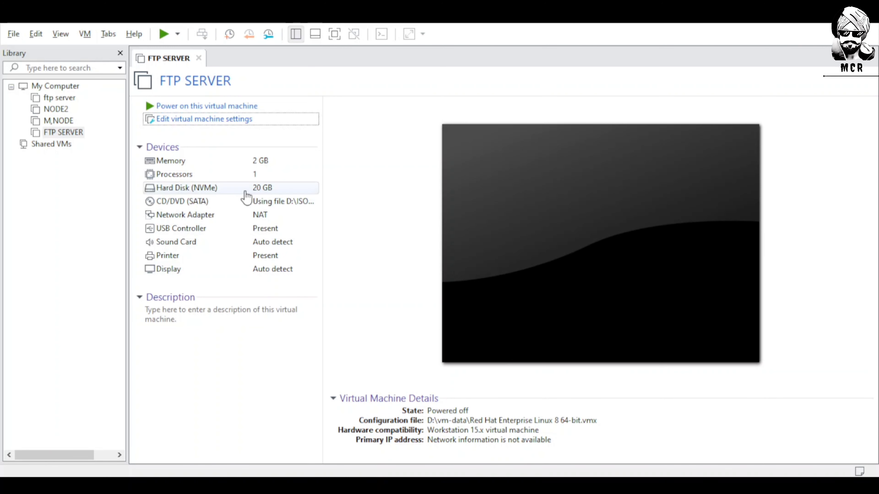
Power on FTP SERVER and boot 'Install Rocky Linux 9.2' from the boot menu.
click(197, 110)
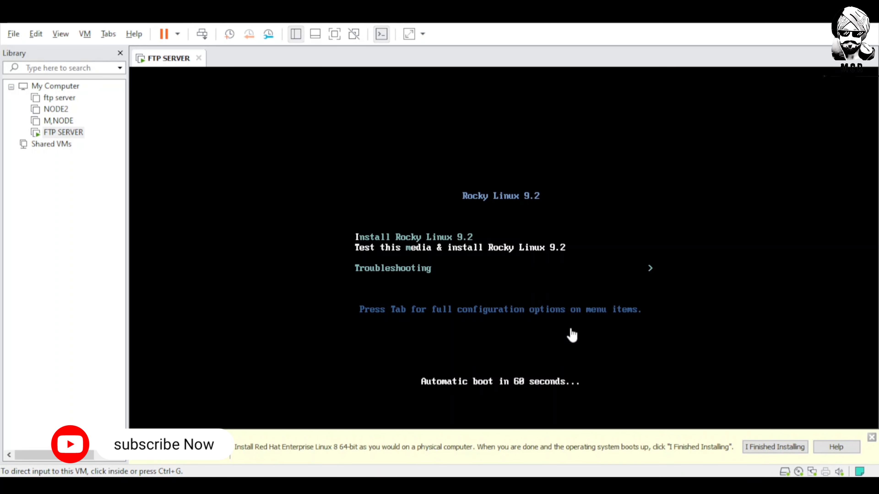
click(663, 245)
key(Up)
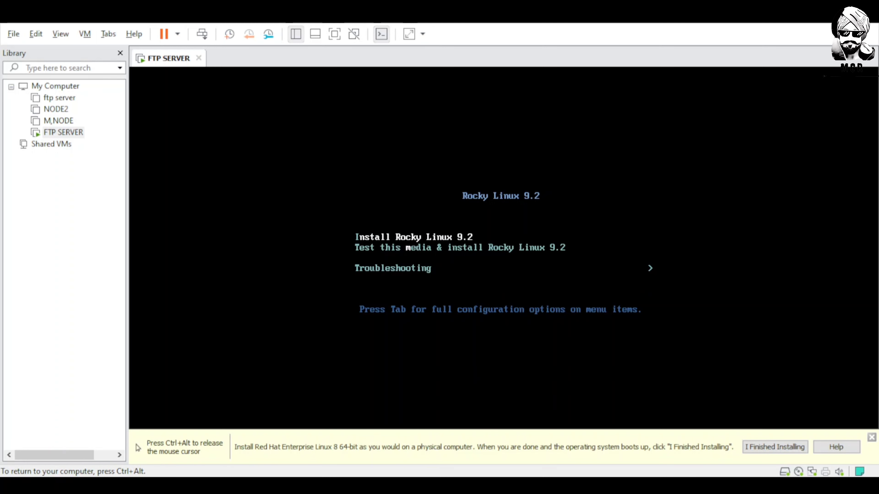
key(Return)
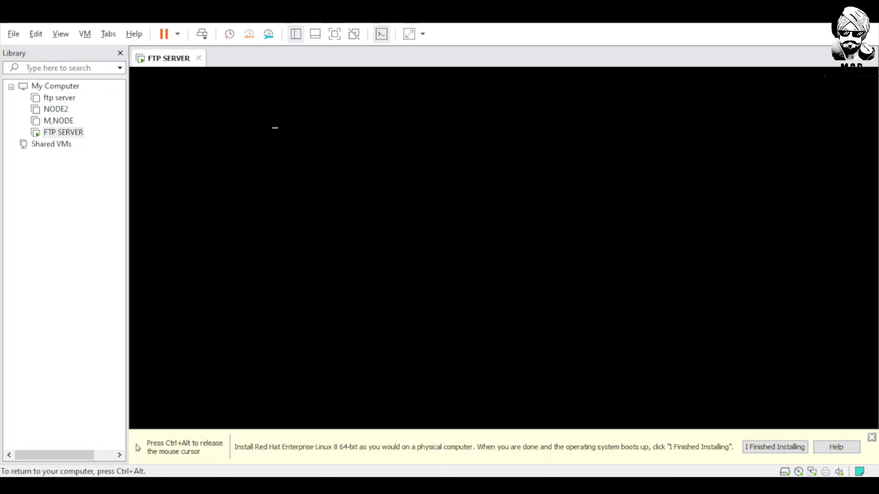
Dismiss the installation hint bar and return input focus to the virtual machine.
key(ctrl+alt)
click(870, 439)
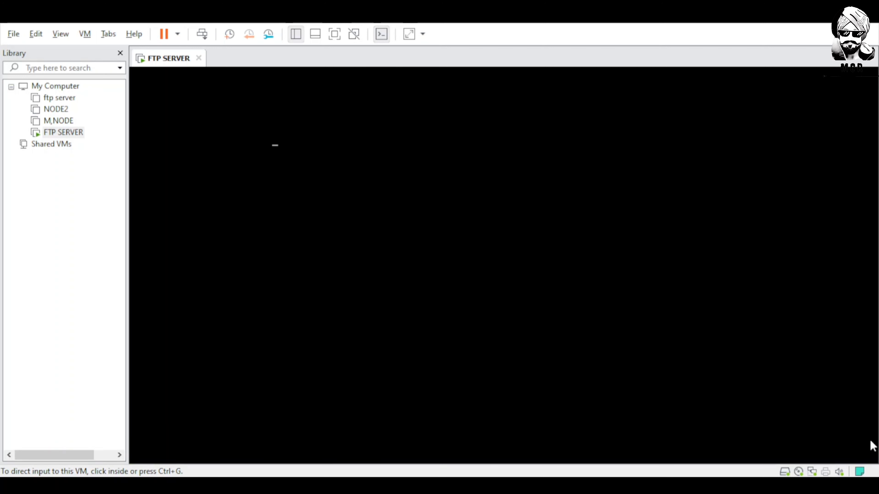
click(267, 146)
key(ctrl+alt)
click(265, 142)
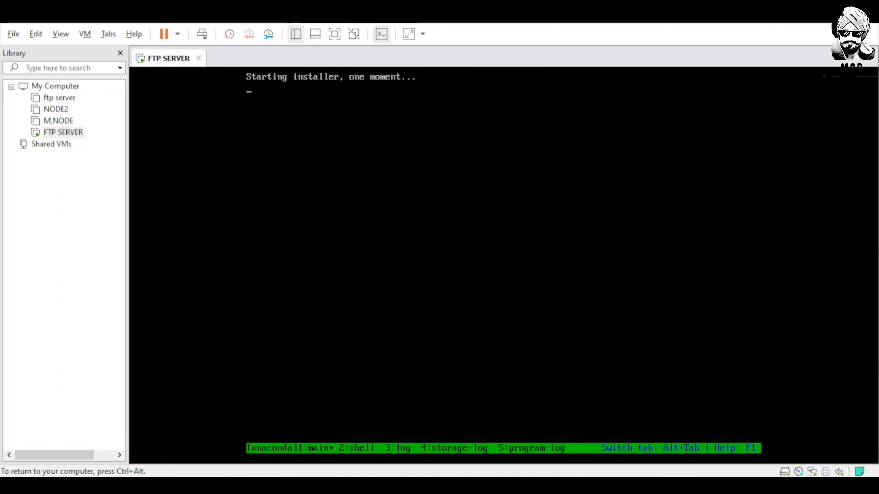
Switch to full-screen view and choose English (India) as the installer language.
click(334, 34)
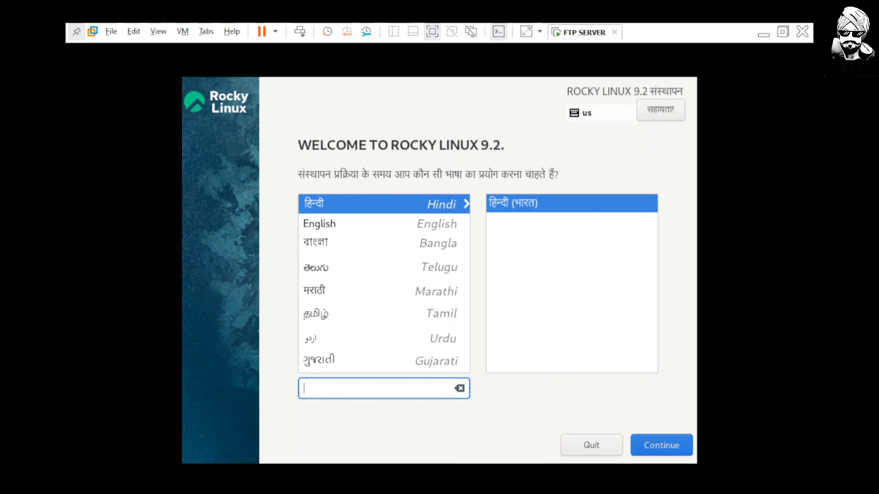
click(332, 224)
click(548, 235)
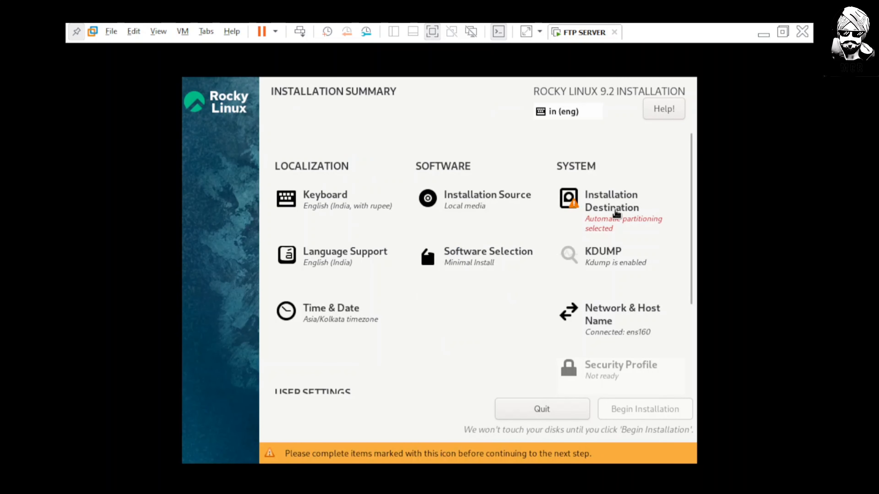
Rescan disks, keep the 20 GiB VMware NVMe disk selected, and choose Custom storage configuration.
click(636, 212)
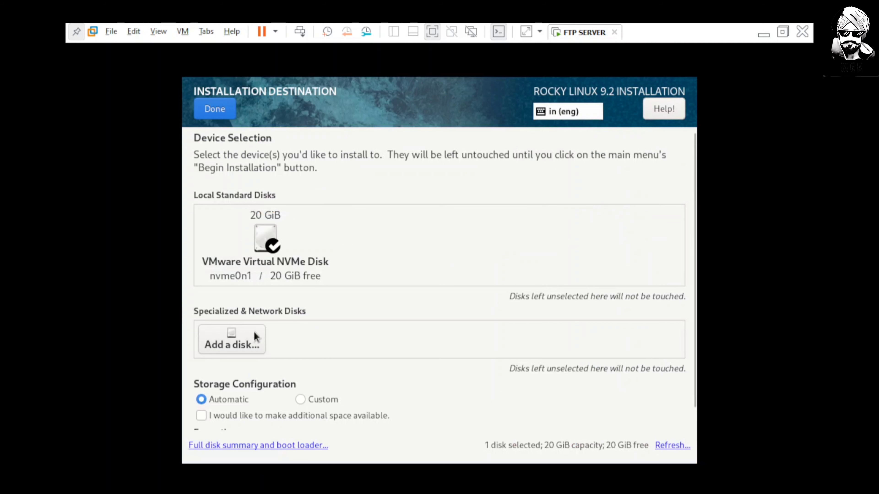
click(271, 241)
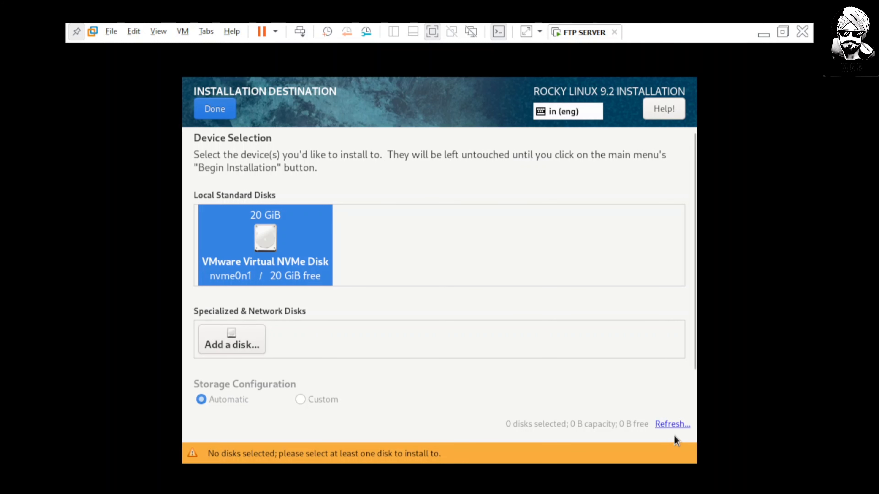
click(674, 424)
click(428, 288)
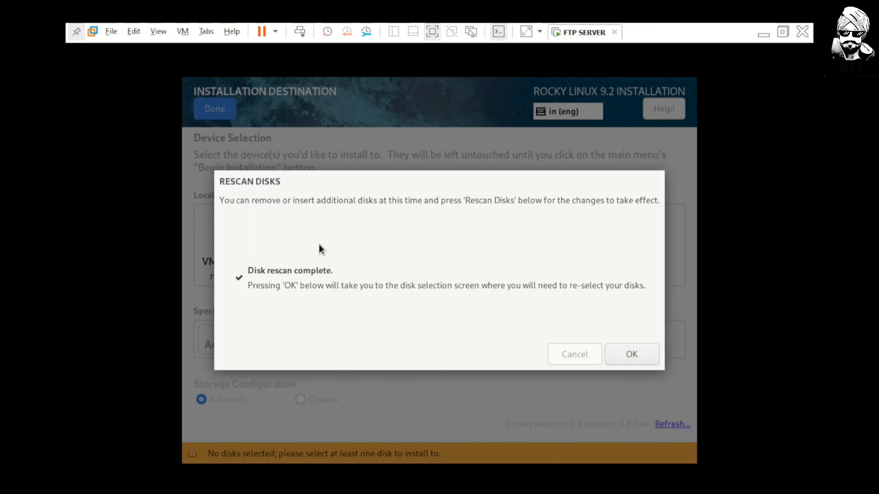
click(636, 360)
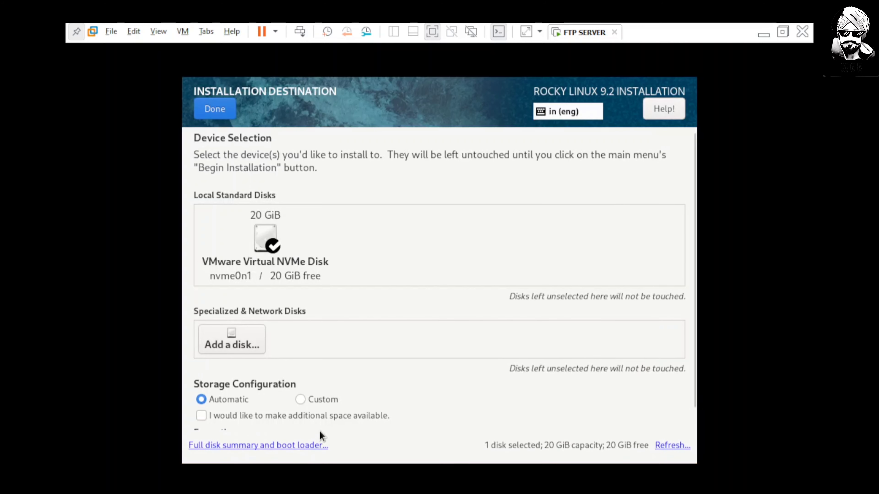
click(326, 399)
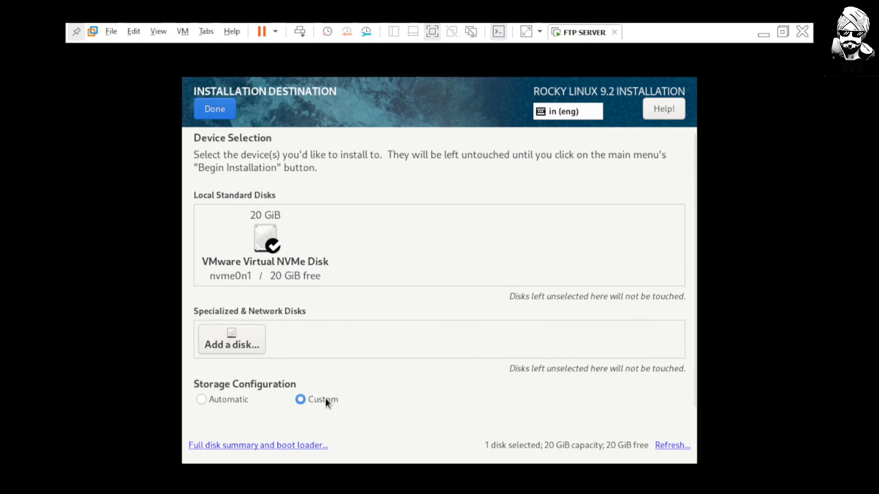
In manual partitioning, add a 1 GB /boot mount point and make it a Standard Partition.
click(220, 107)
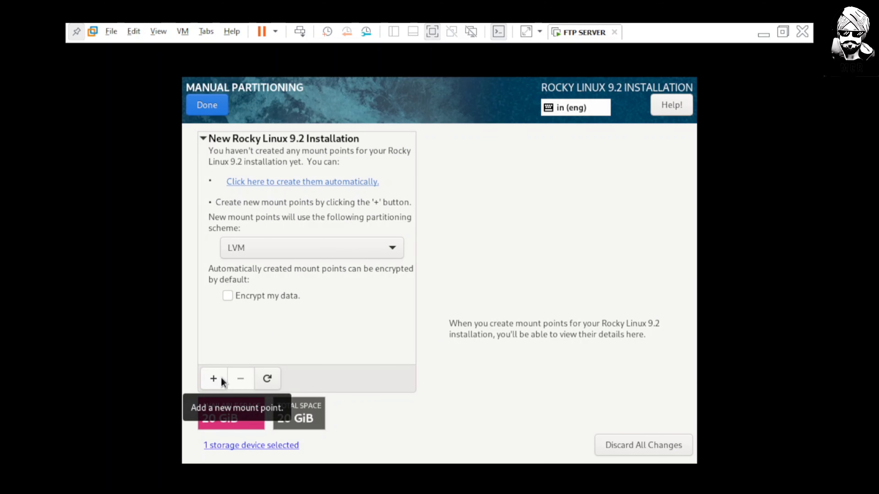
click(213, 378)
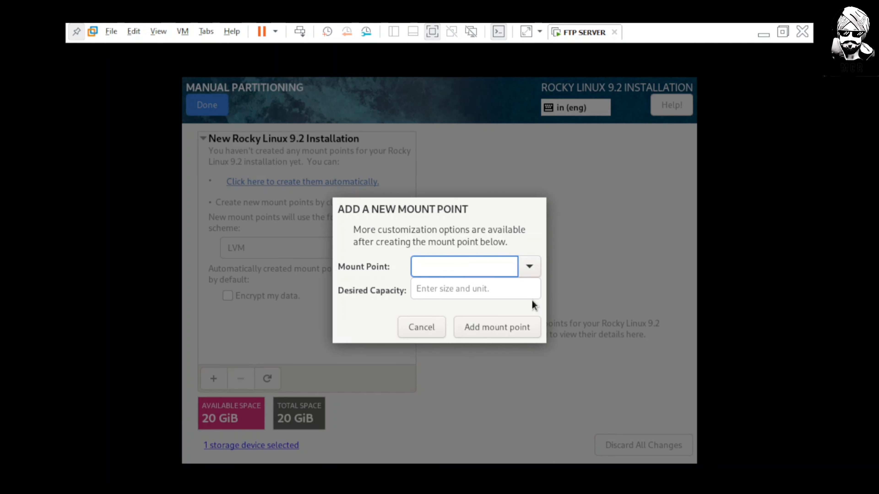
click(529, 267)
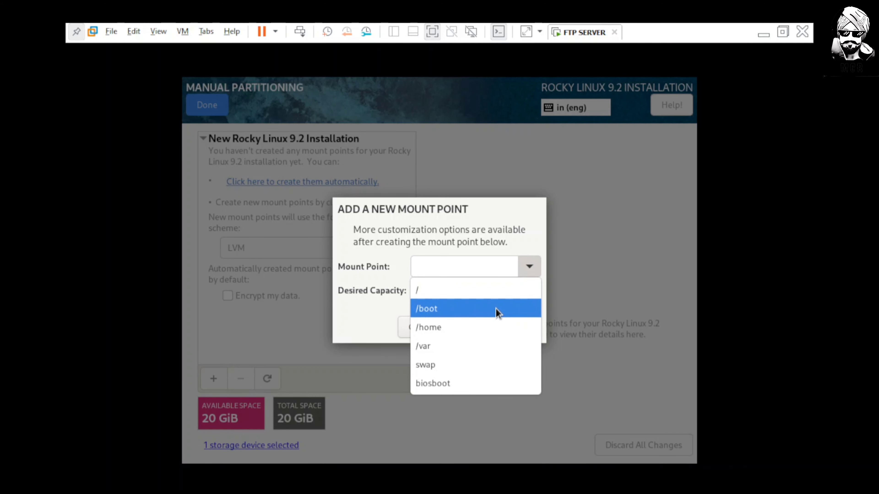
click(495, 308)
click(529, 290)
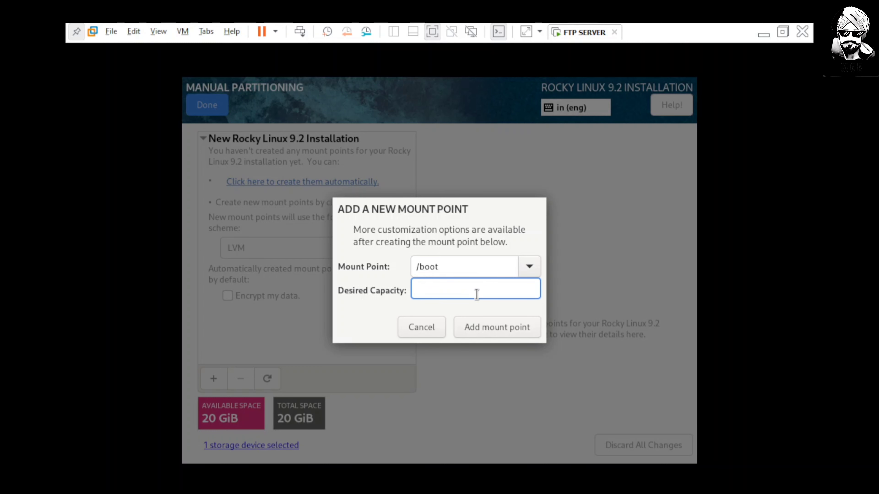
text(1 gb)
click(487, 328)
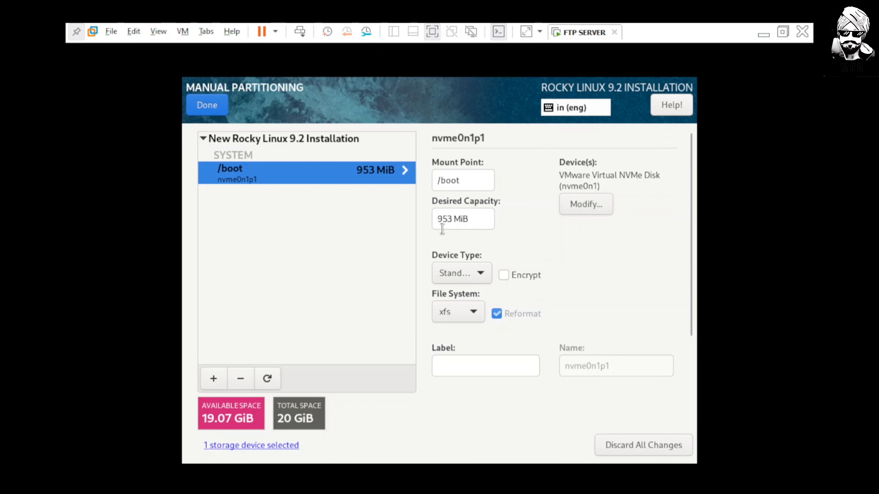
click(477, 277)
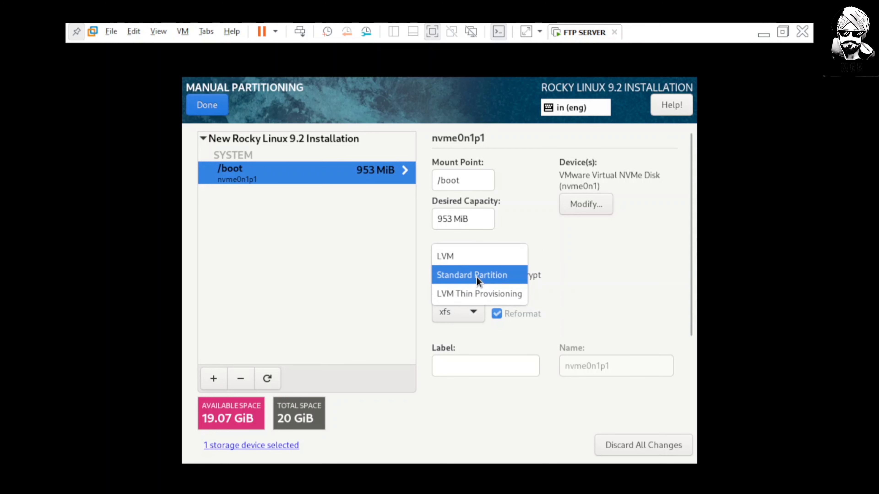
click(456, 274)
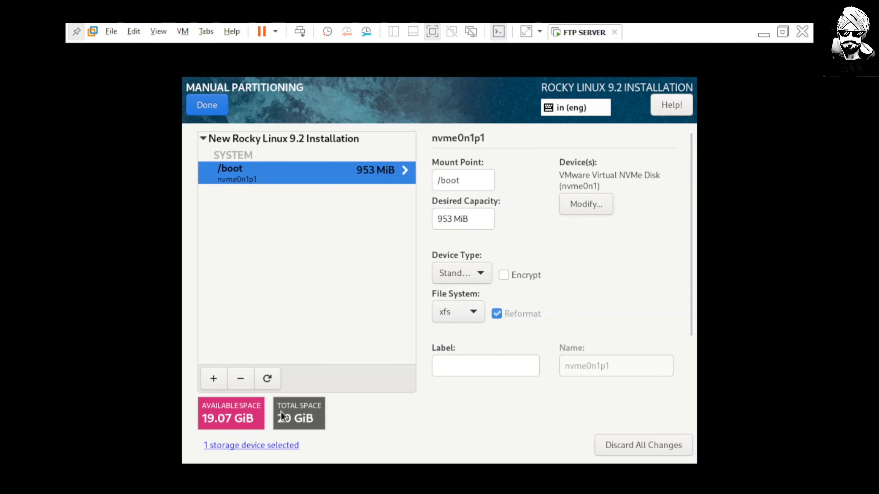
Add a 2 GB swap mount point.
click(211, 379)
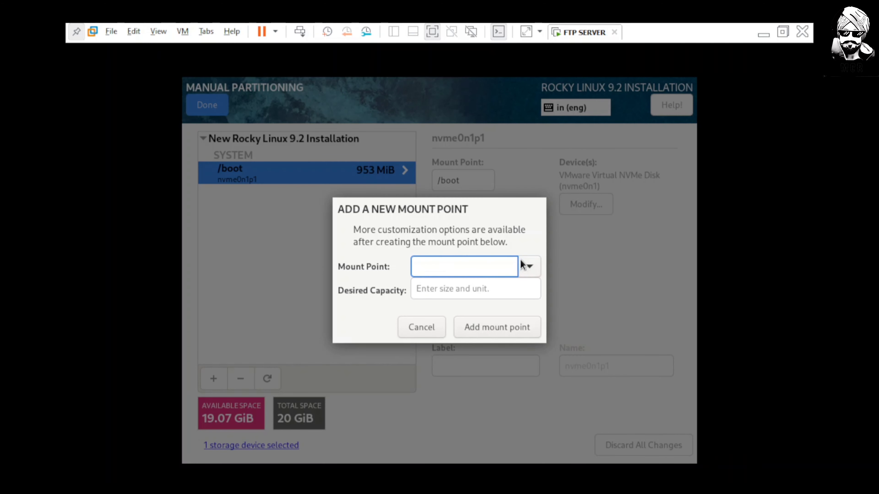
click(528, 266)
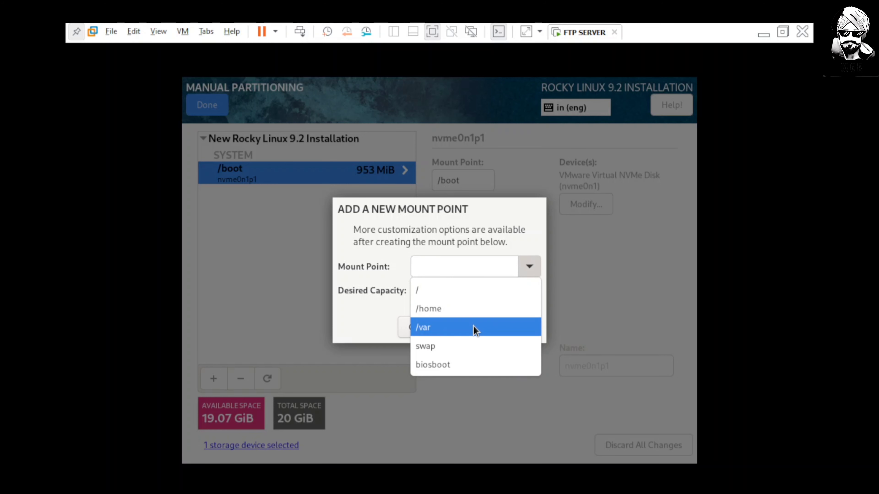
click(473, 347)
click(452, 292)
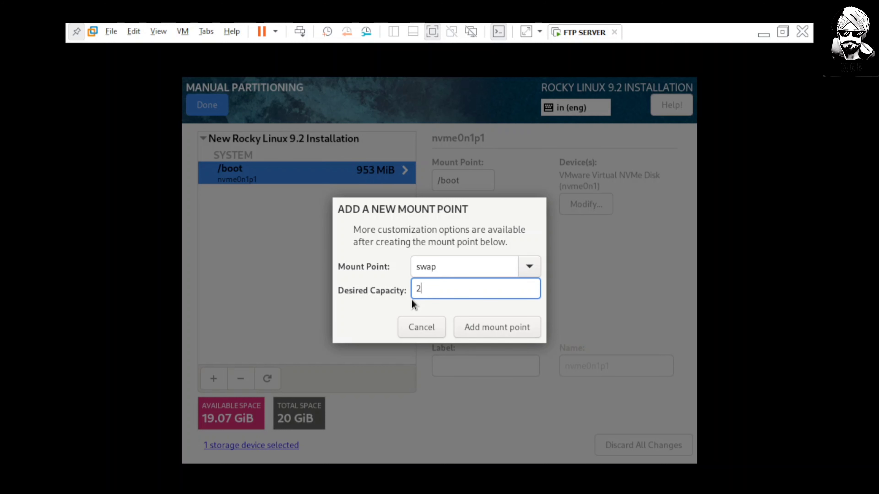
text(2 gb)
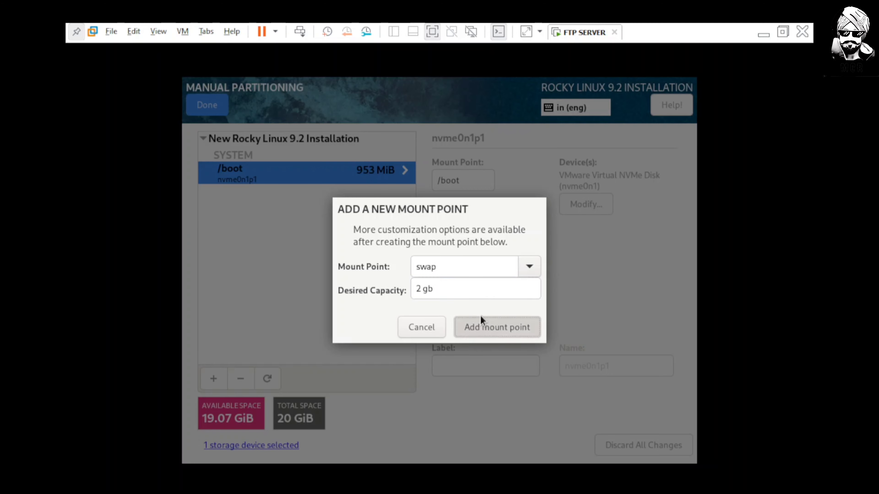
click(480, 317)
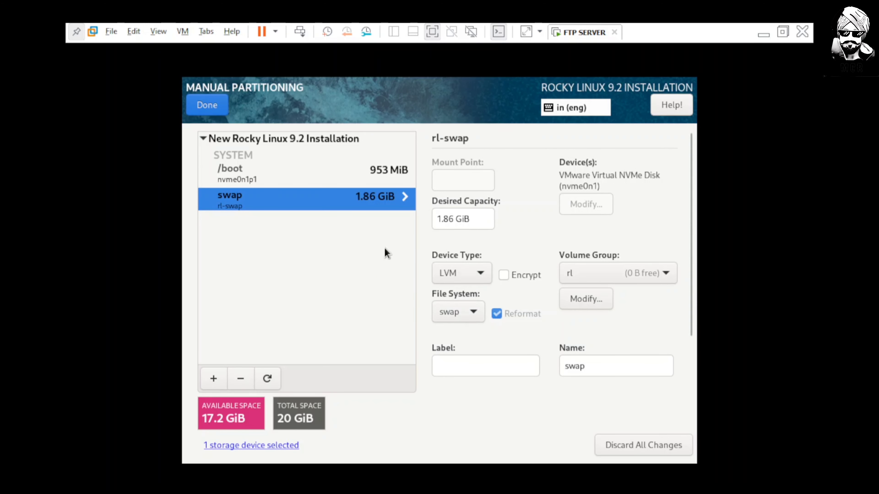
Add a 3 GB /var mount point.
click(212, 378)
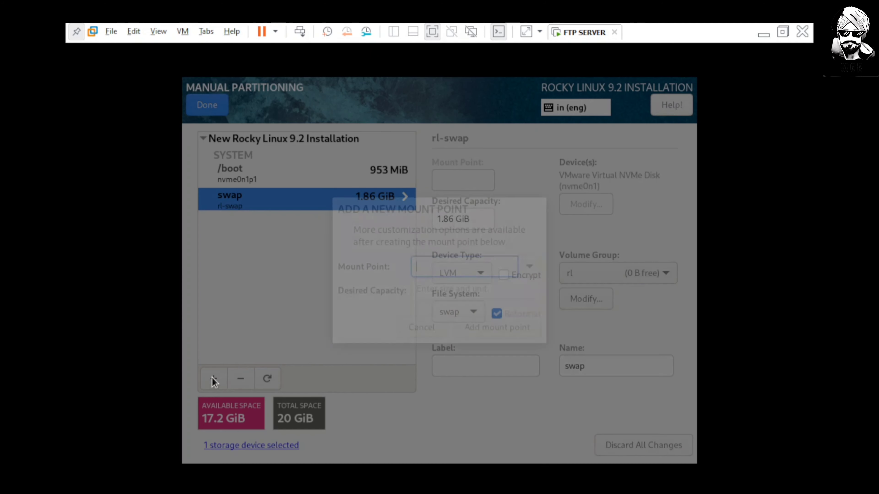
click(532, 270)
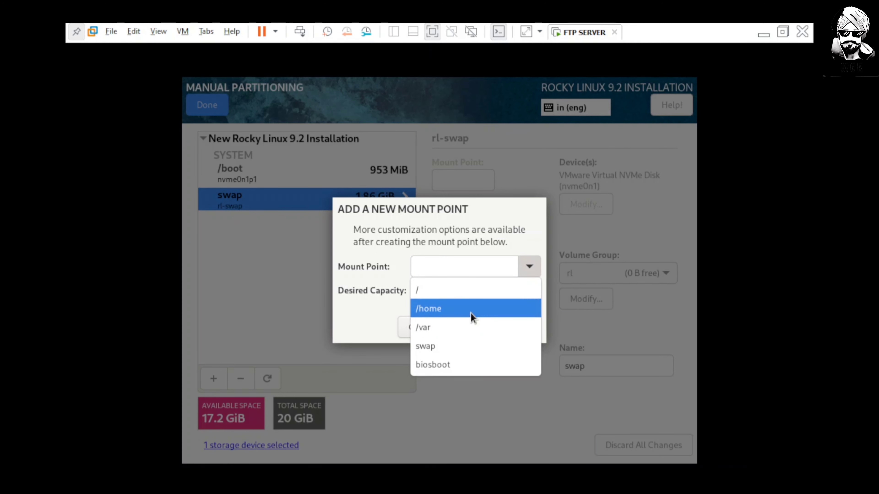
click(469, 327)
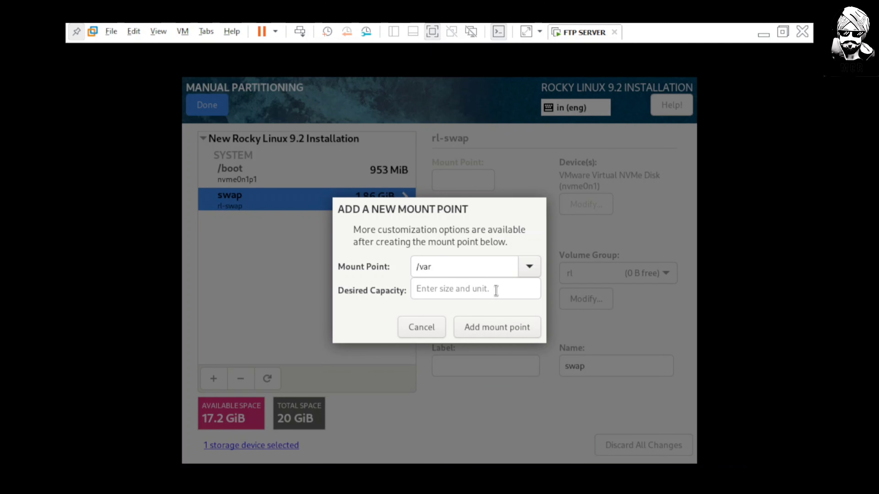
click(504, 292)
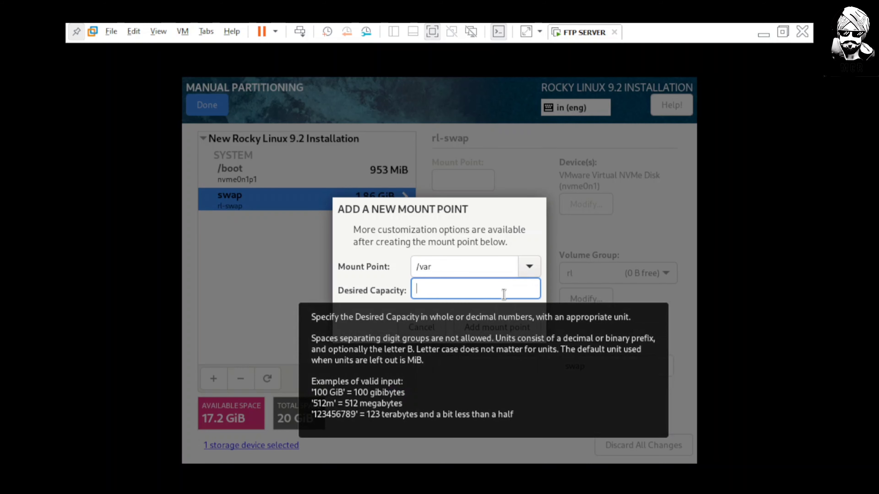
text(5)
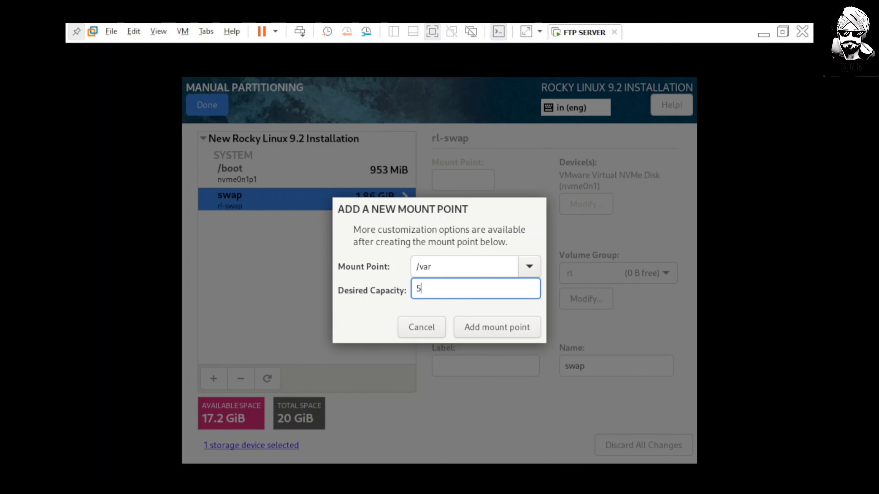
text( gb)
key(BackSpace)
key(BackSpace)
key(BackSpace)
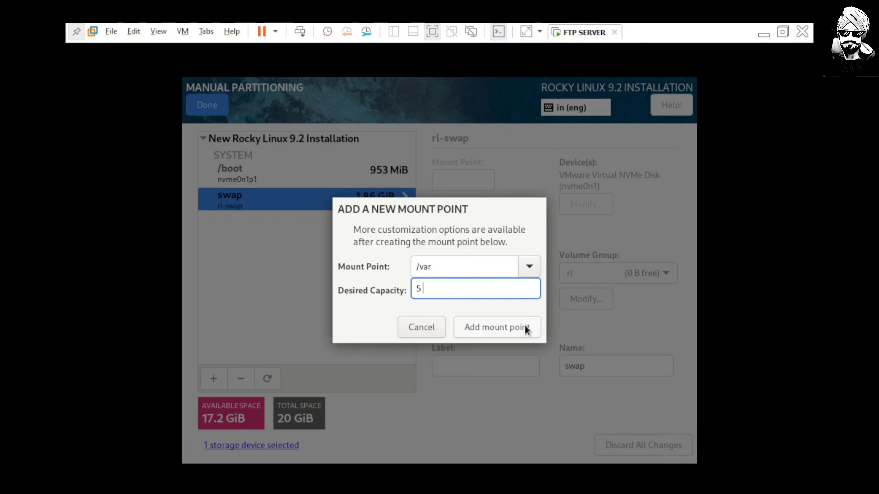
text(3)
key(BackSpace)
key(BackSpace)
text(3gb)
key(BackSpace)
key(BackSpace)
text(gb)
click(506, 327)
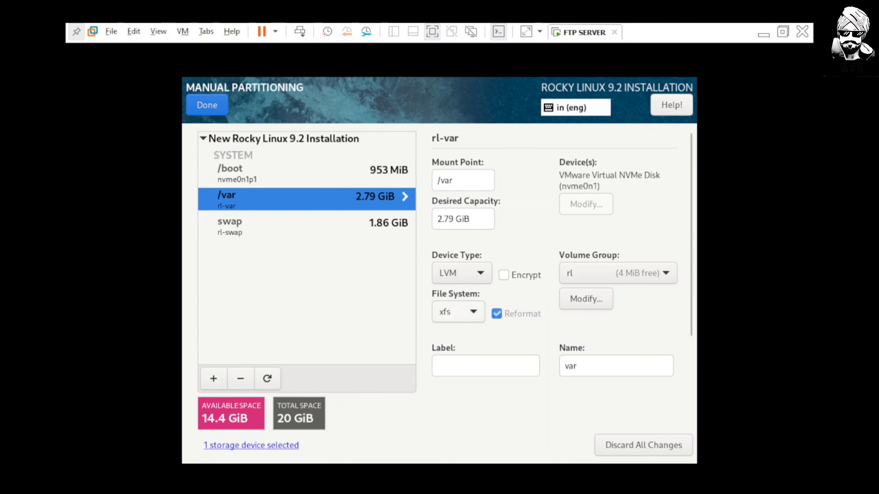
Add a / root mount point using the remaining 14.4 GiB and accept the partitioning changes.
click(222, 379)
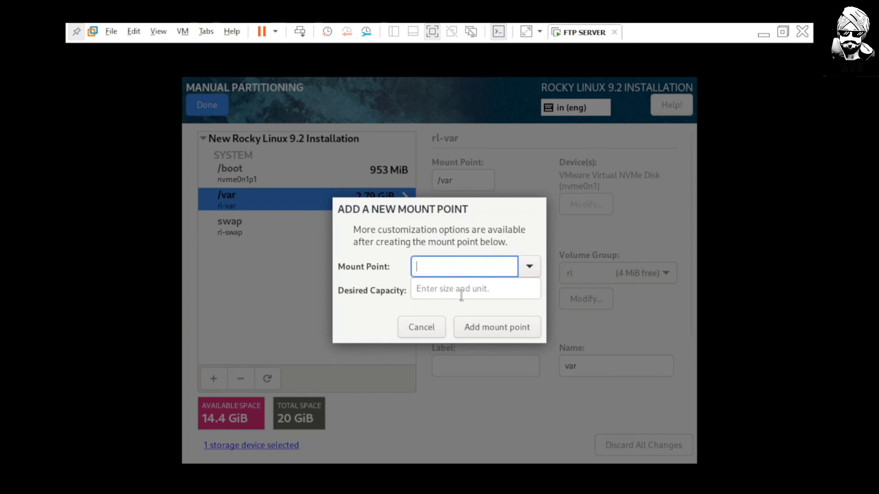
click(528, 270)
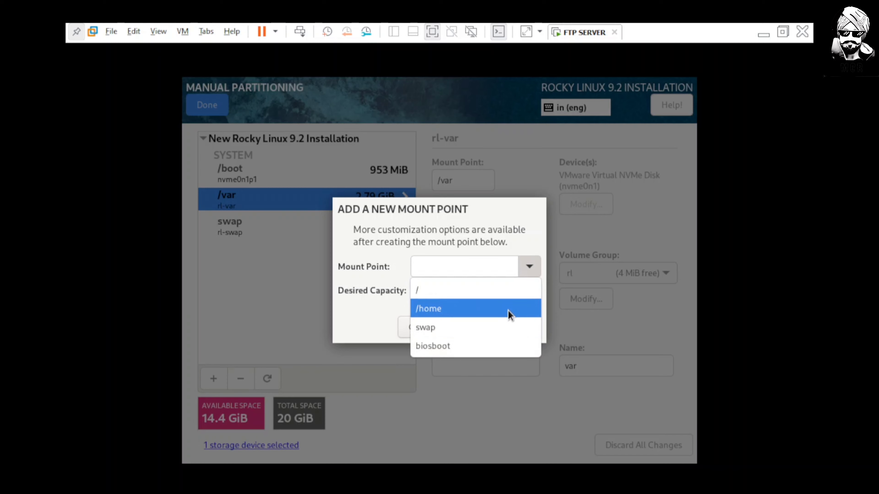
click(509, 315)
click(527, 265)
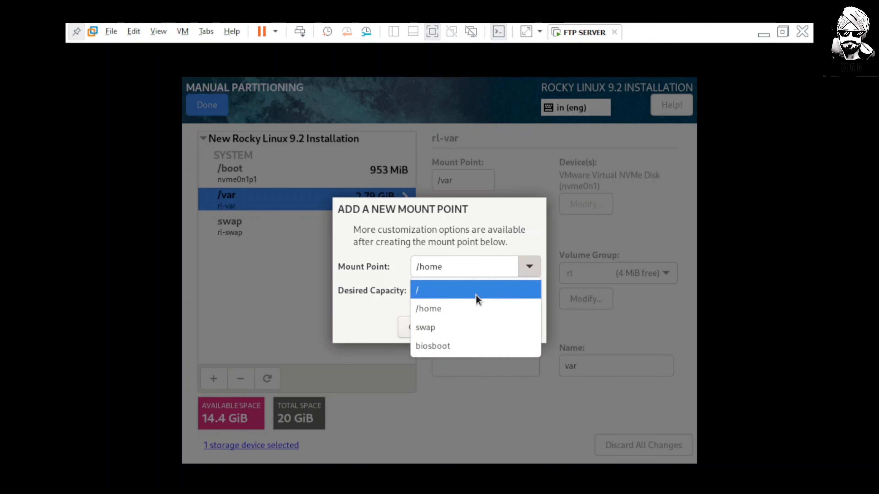
click(474, 297)
click(509, 331)
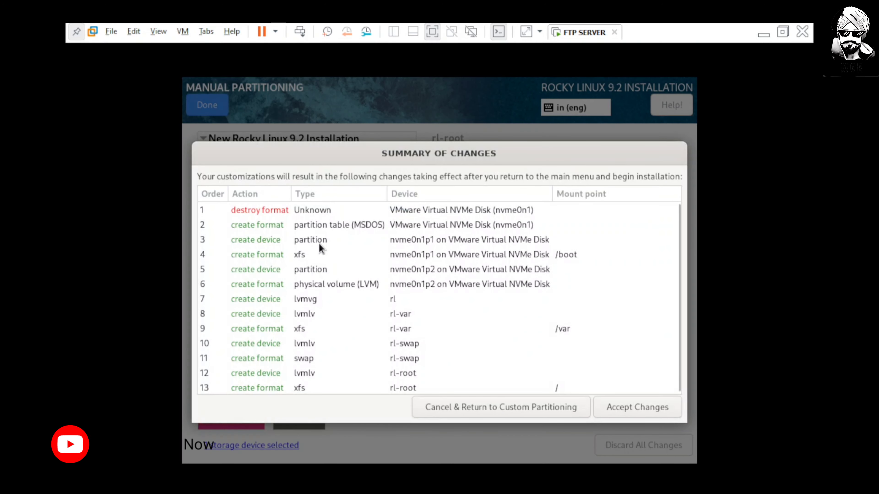
click(655, 408)
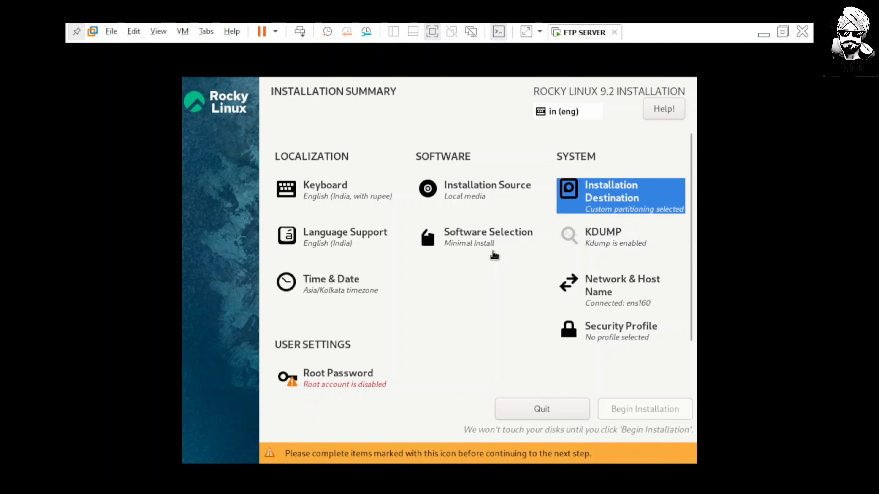
click(485, 244)
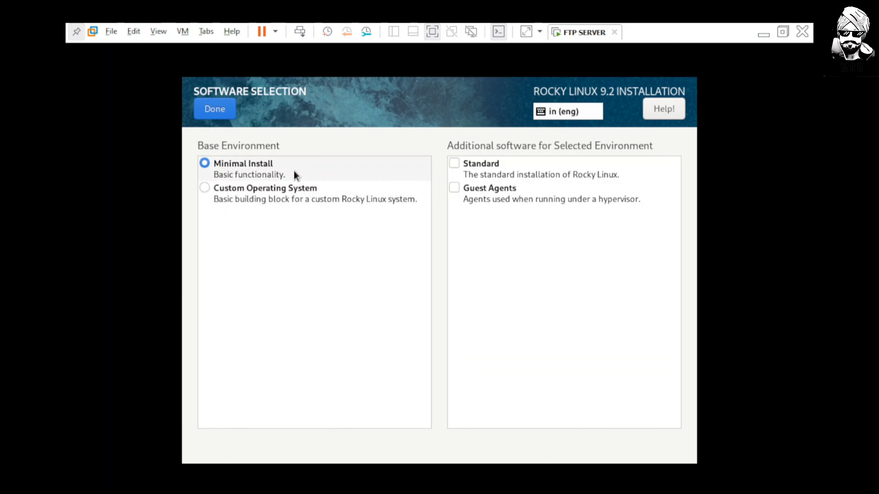
click(222, 109)
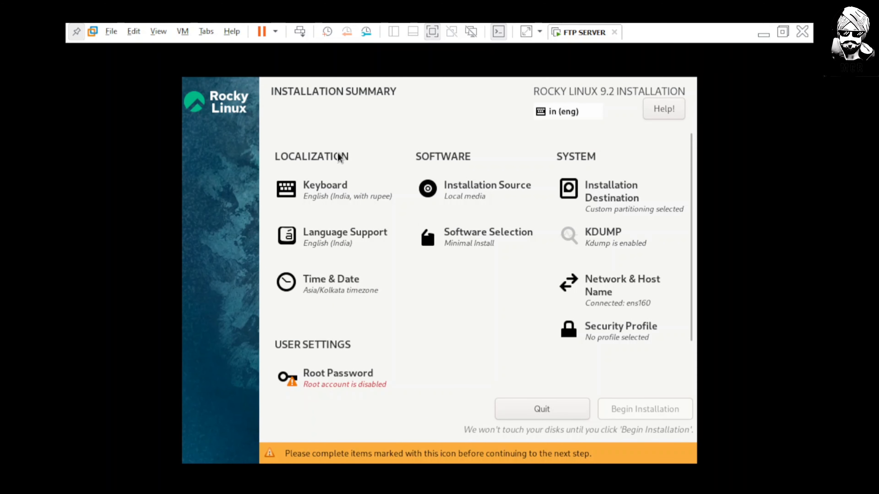
scroll(622, 299, down, 2)
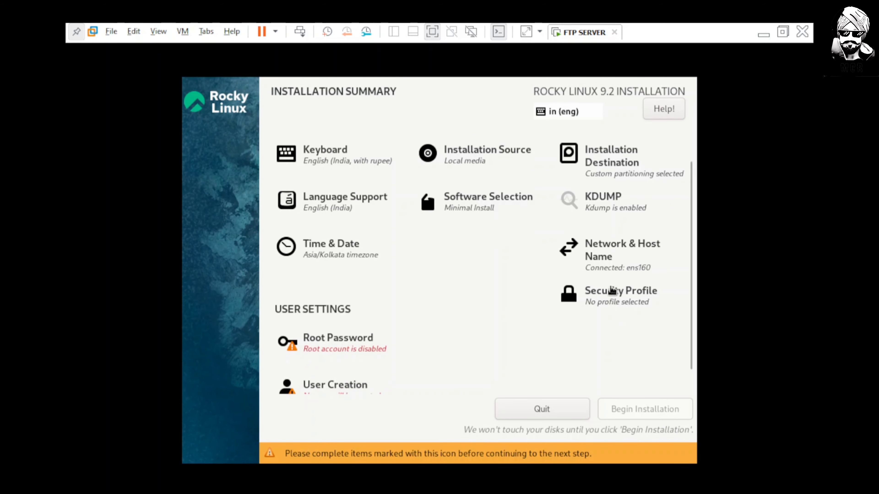
click(609, 257)
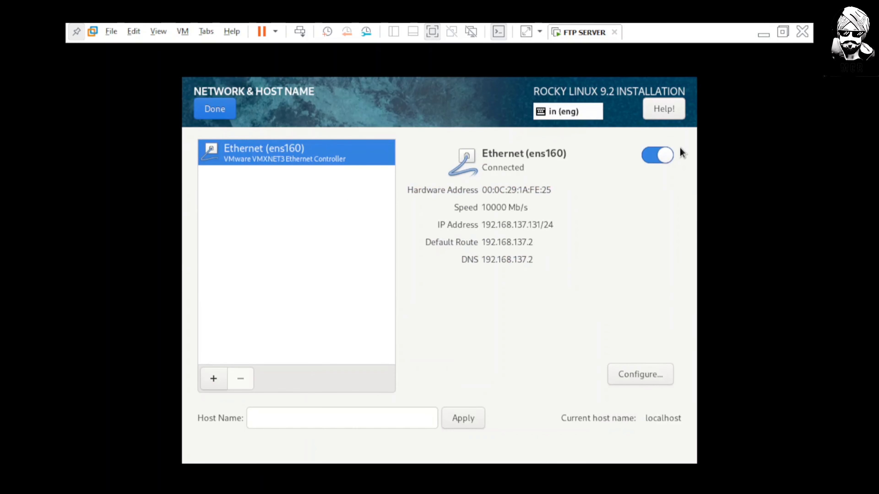
click(213, 110)
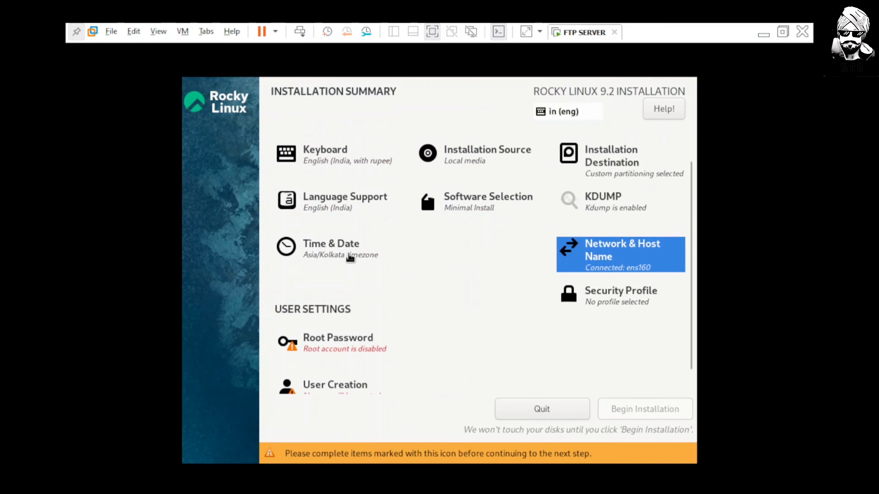
click(330, 248)
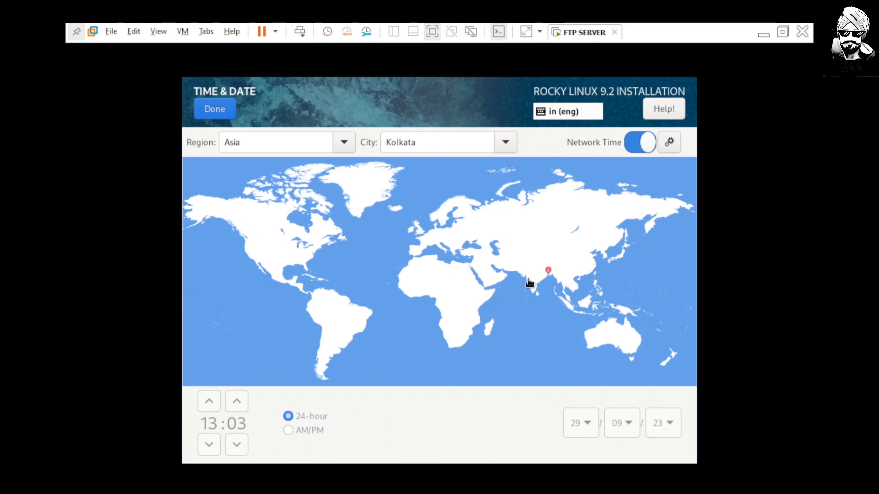
click(194, 113)
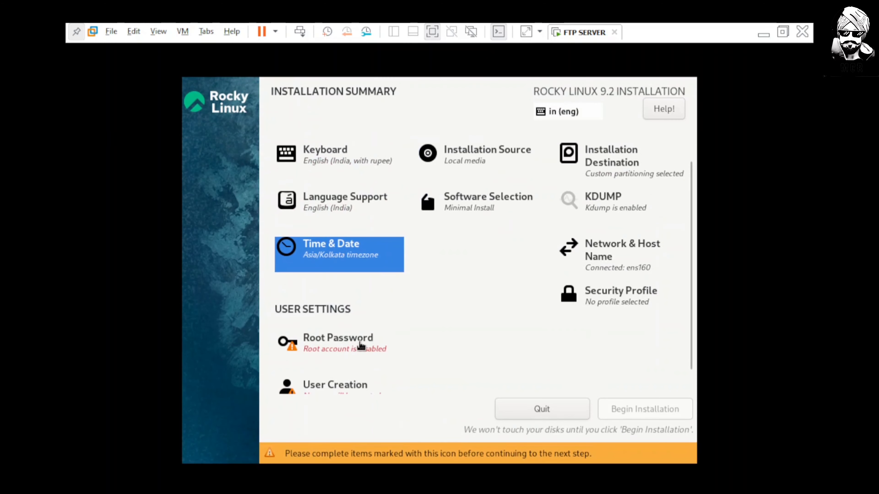
scroll(353, 343, down, 1)
Set and confirm the root password, allow root SSH login with password, and accept the short-password warning.
click(344, 334)
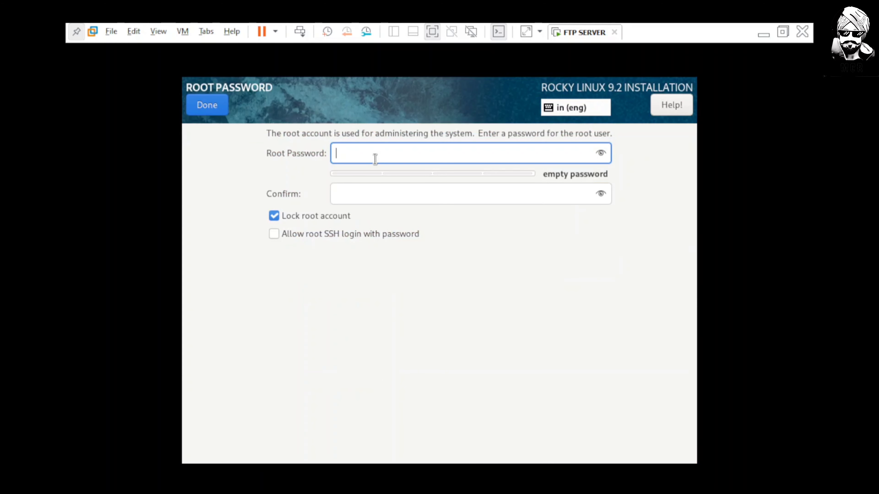
text(••••)
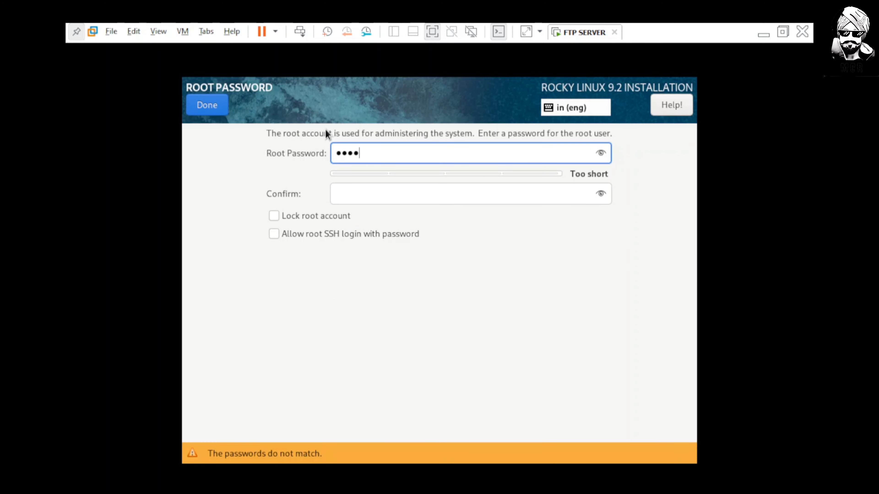
key(BackSpace)
key(BackSpace)
key(BackSpace)
key(BackSpace)
text(••••)
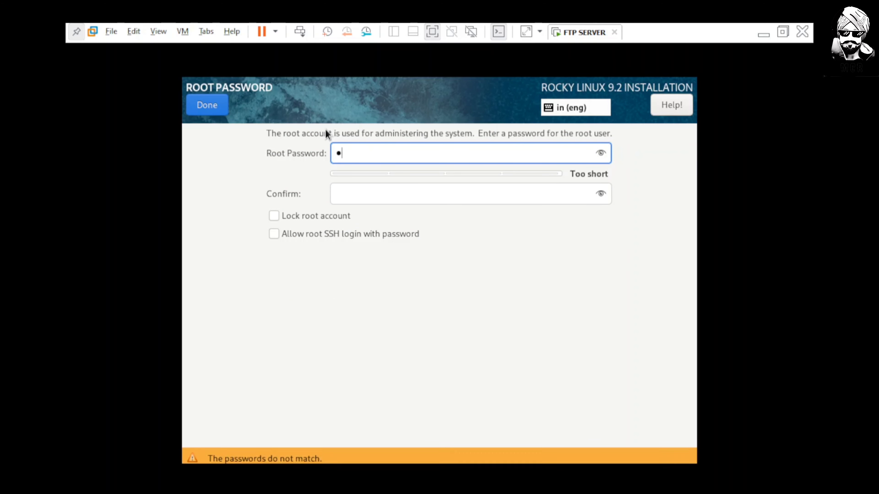
key(Tab)
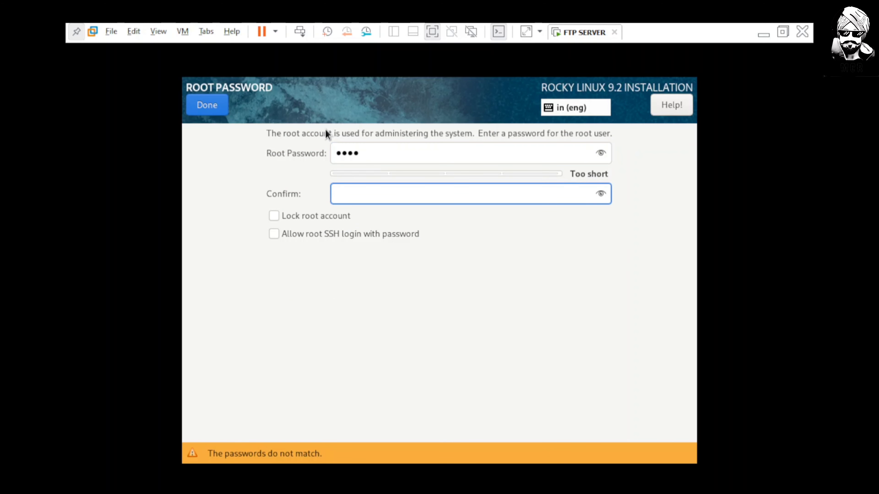
text(••••)
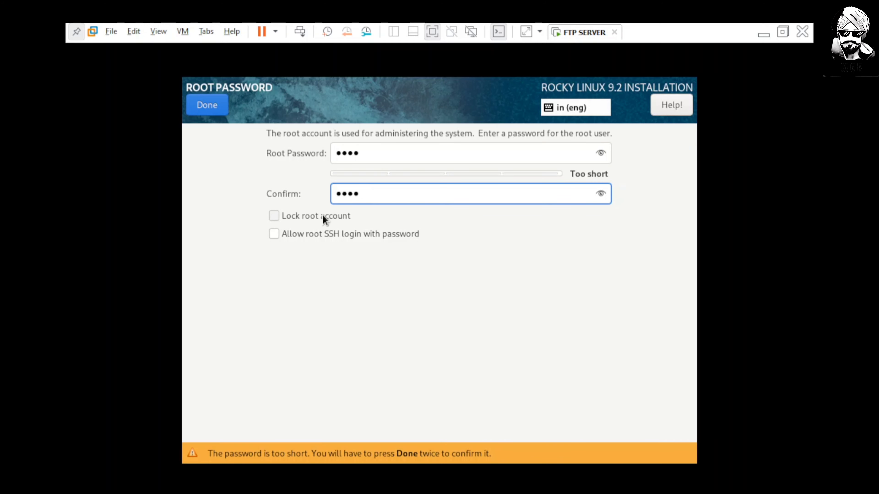
click(284, 238)
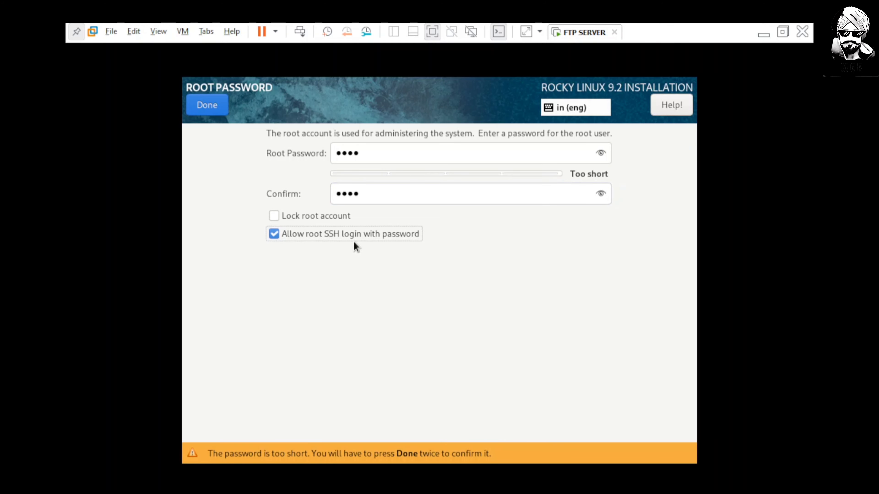
click(211, 108)
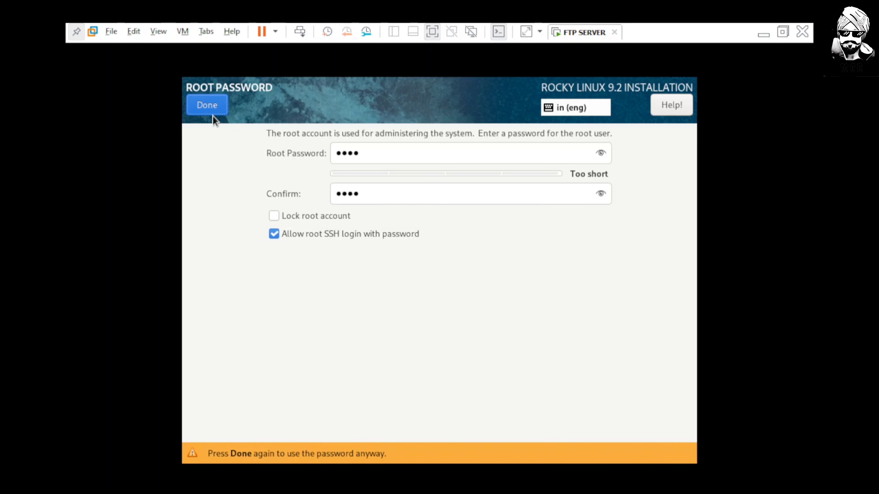
click(218, 106)
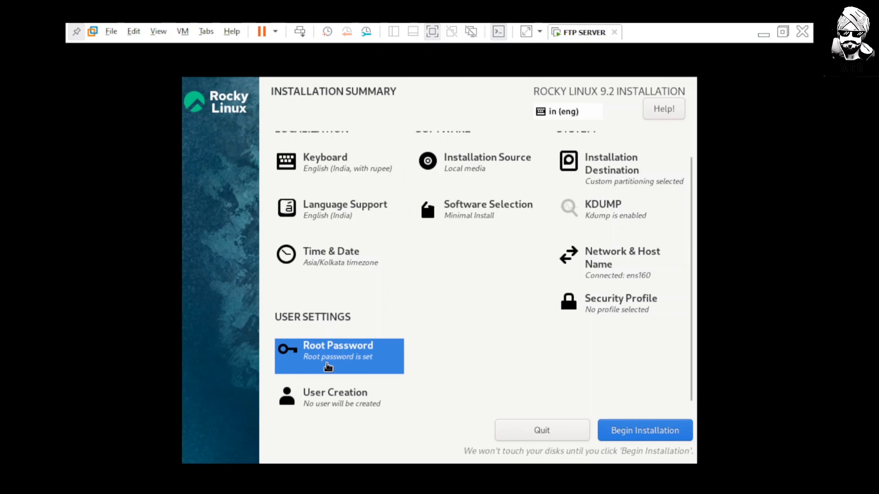
Create a user account with full name, user name and password, then begin the installation.
click(335, 254)
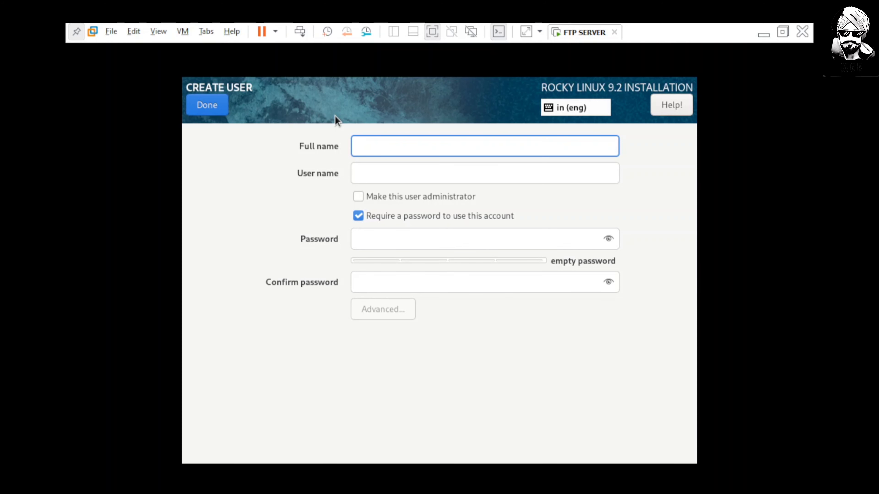
text(test)
key(BackSpace)
key(BackSpace)
key(BackSpace)
key(BackSpace)
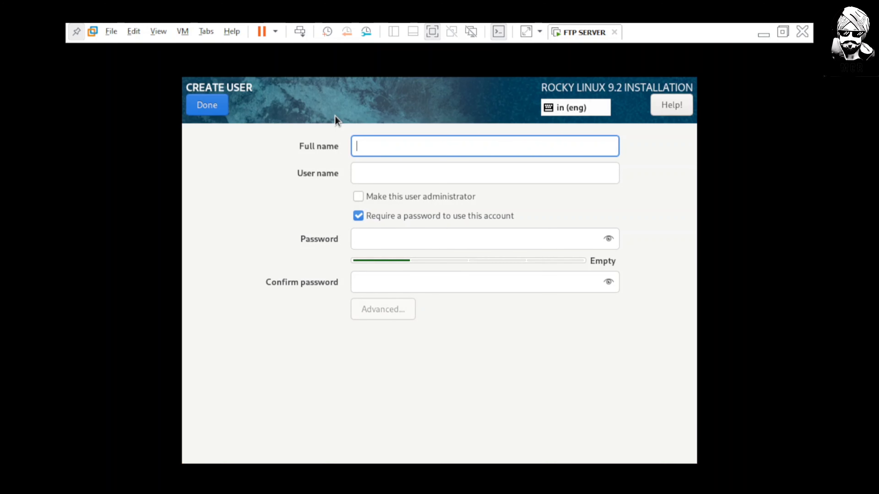
text(rohit)
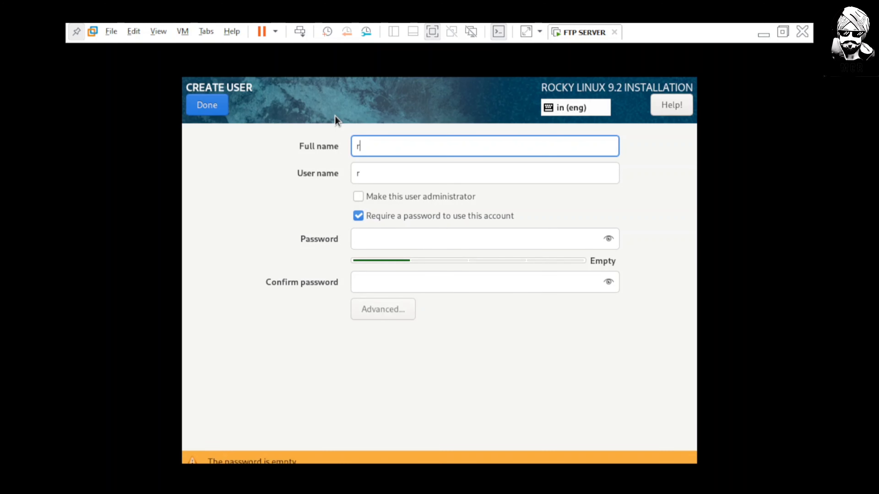
key(Tab)
key(Tab)
key(Tab)
key(Tab)
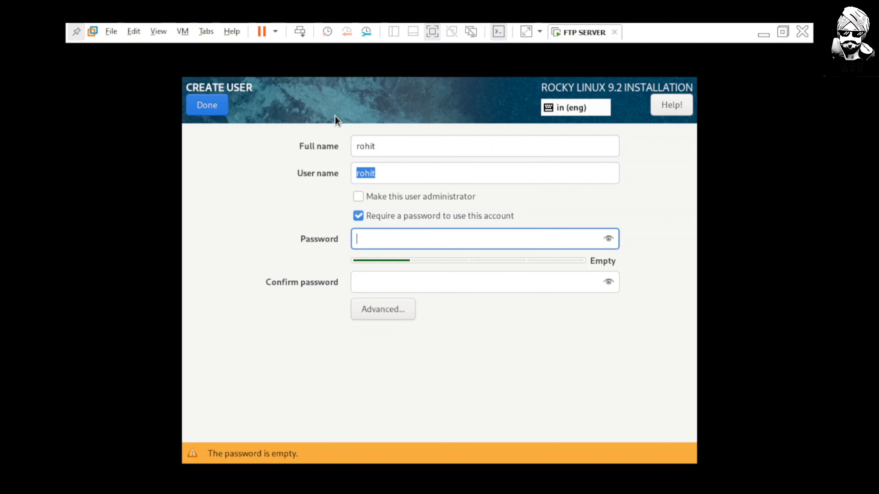
text(1234)
key(Tab)
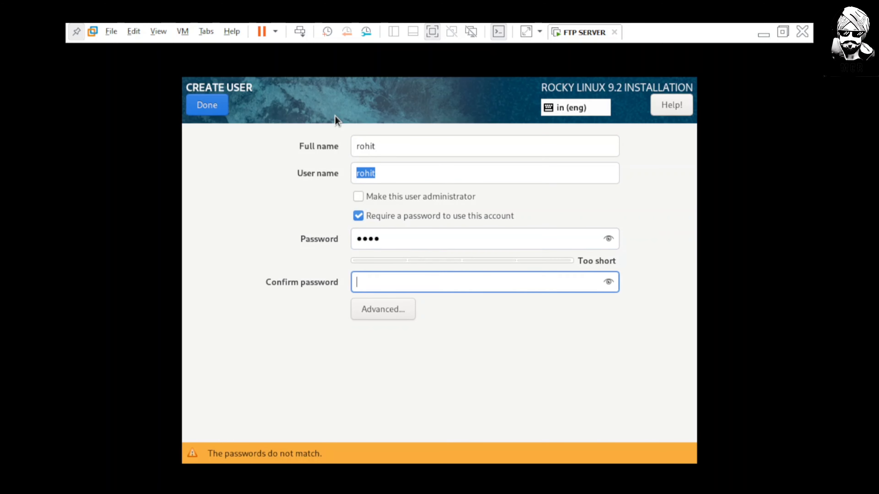
text(1234)
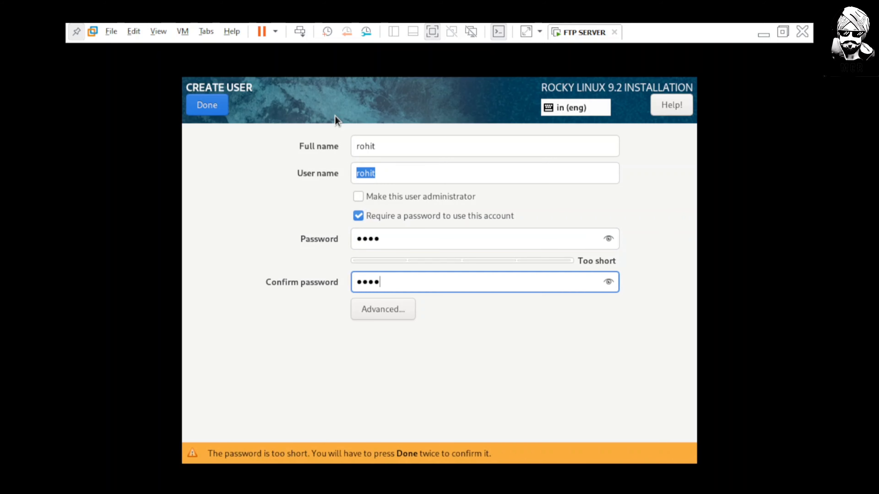
click(217, 109)
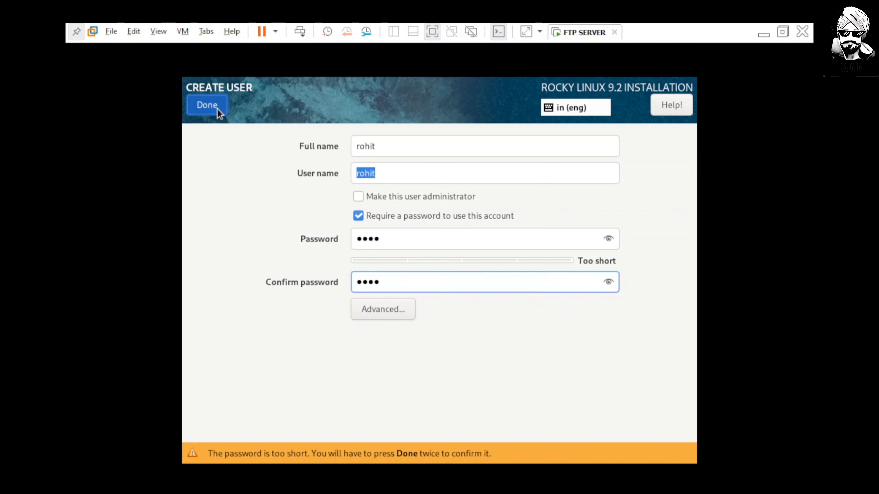
click(217, 109)
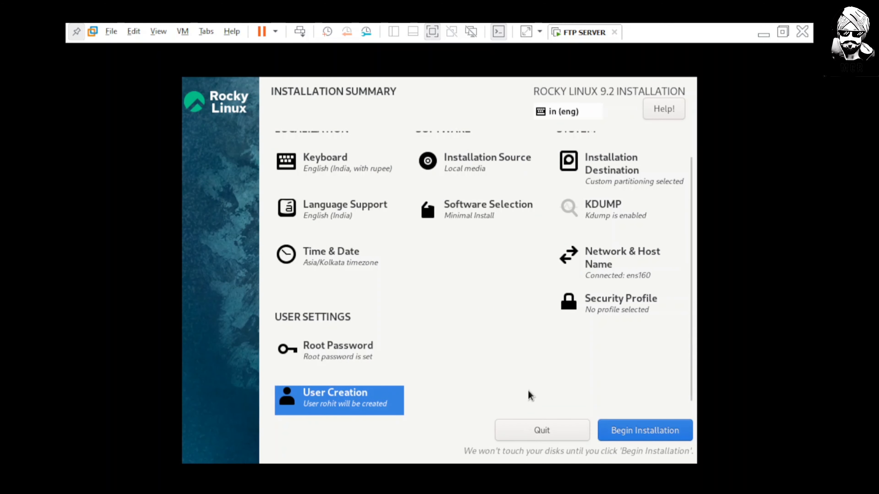
click(641, 427)
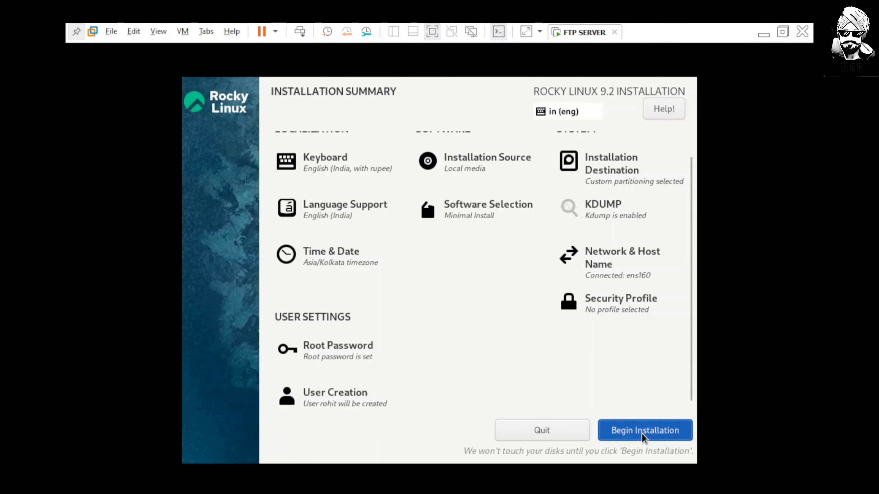